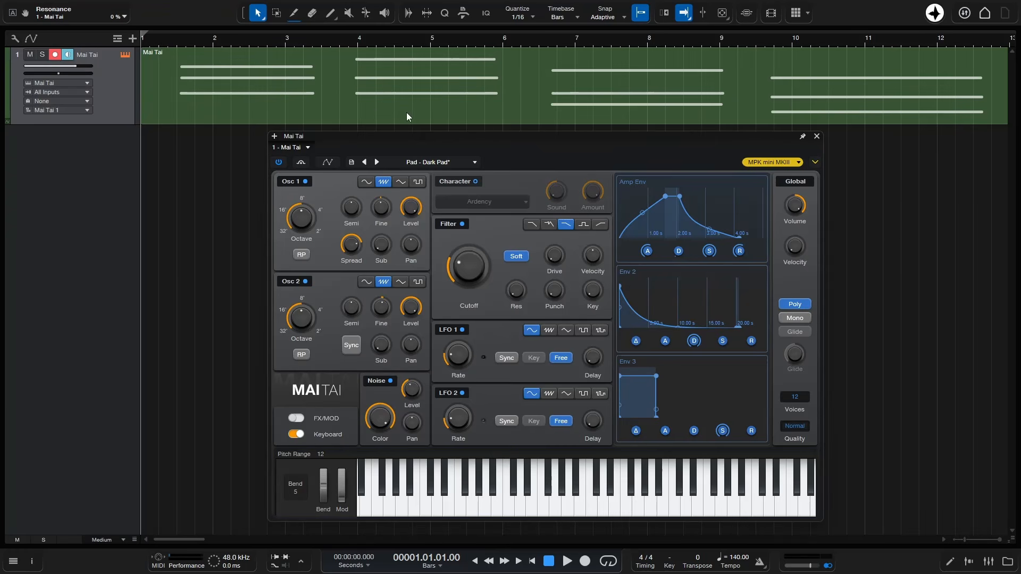
Step: Play the Mai Tai chord part from the start to hear it without automation, and stop playback
key(space)
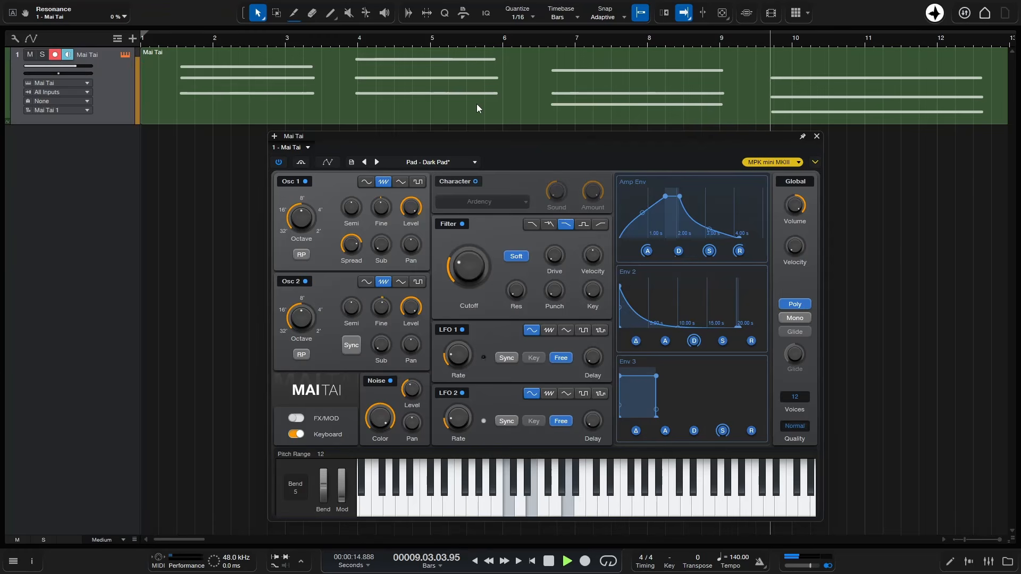
key(space)
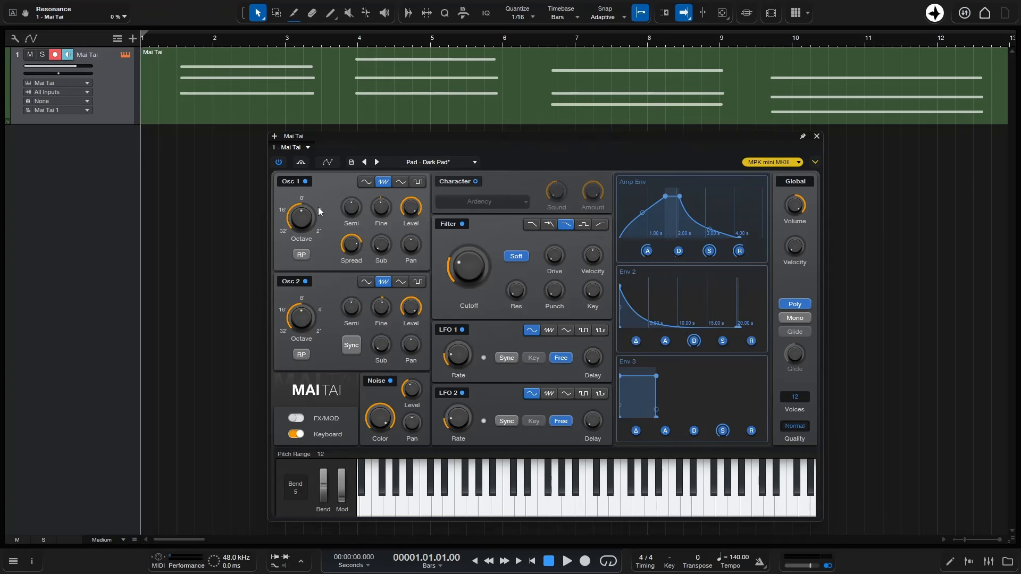
Step: Set the instrument's automation mode to Touch, record filter Cutoff movements during playback, and return to the start of the song
click(328, 162)
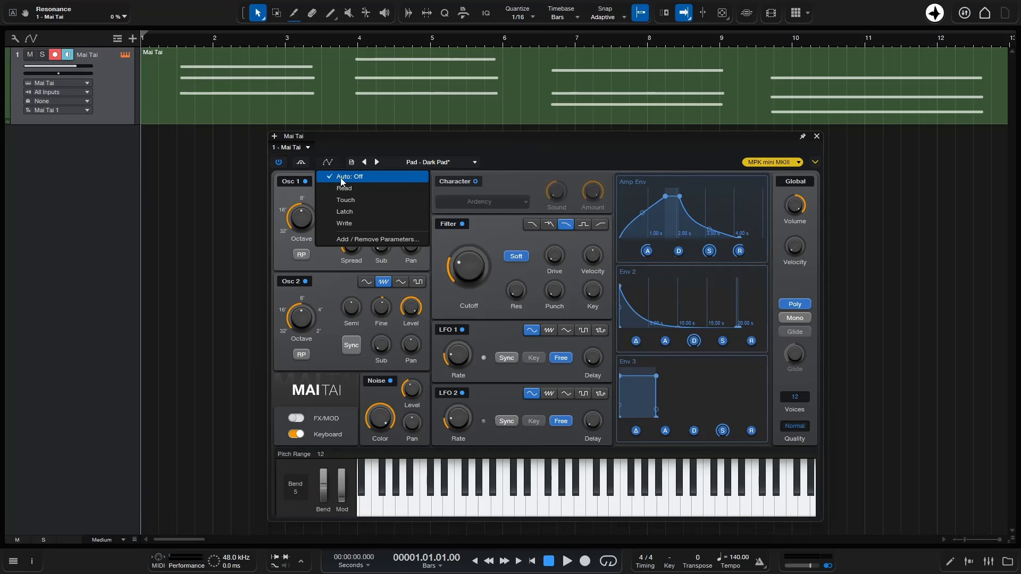
click(381, 199)
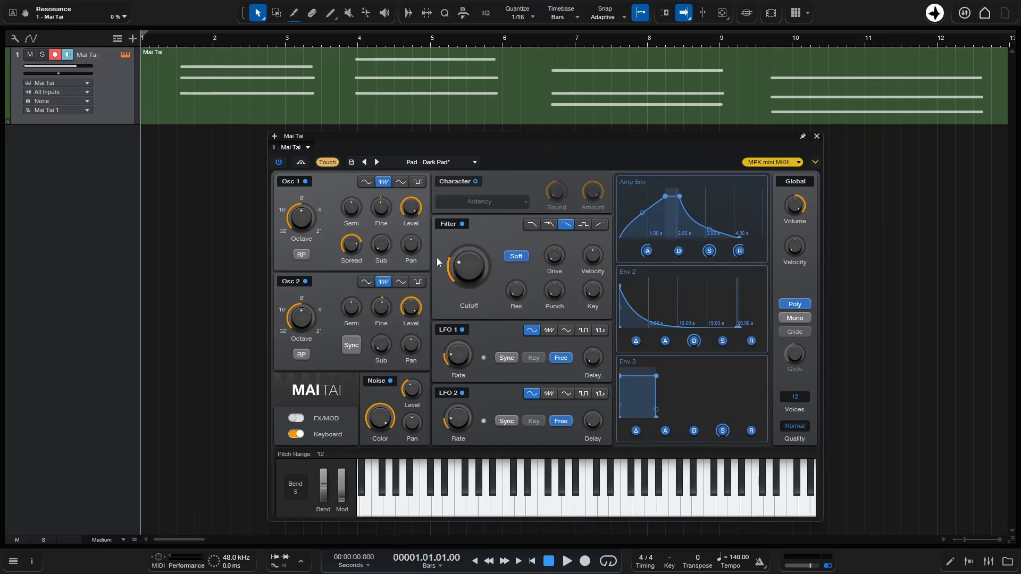
key(space)
drag(468, 269, 491, 288)
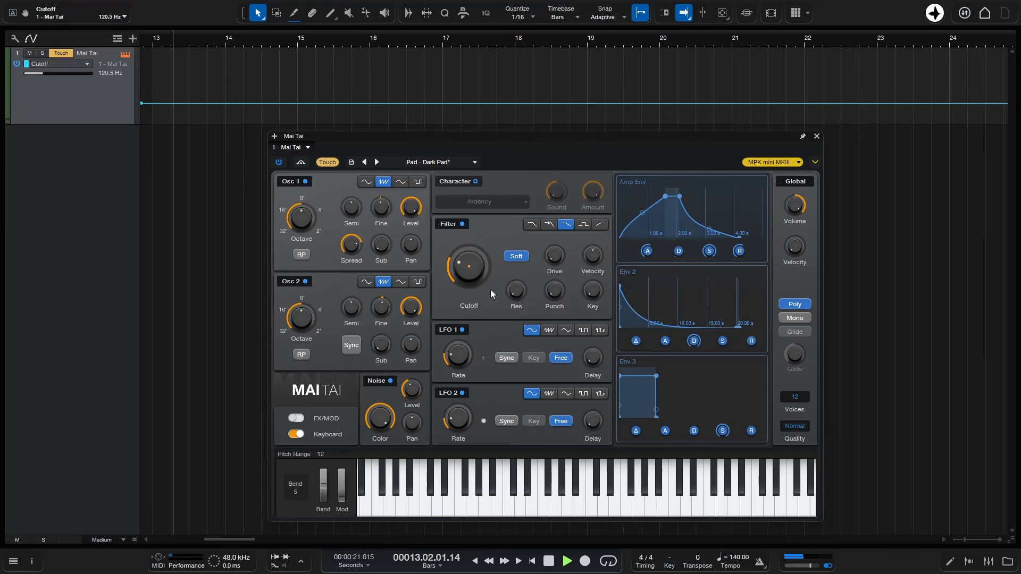
key(space)
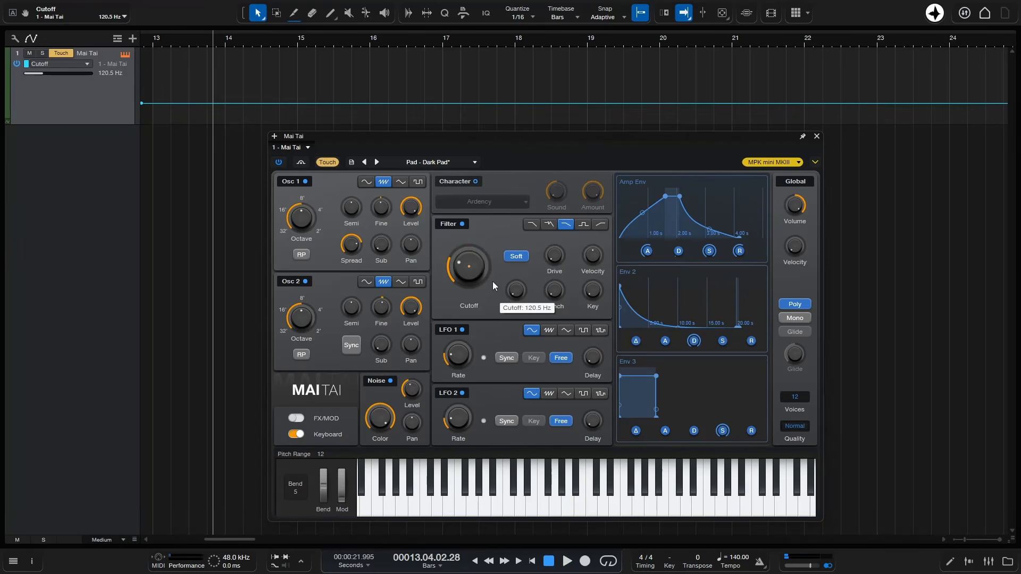
key(comma)
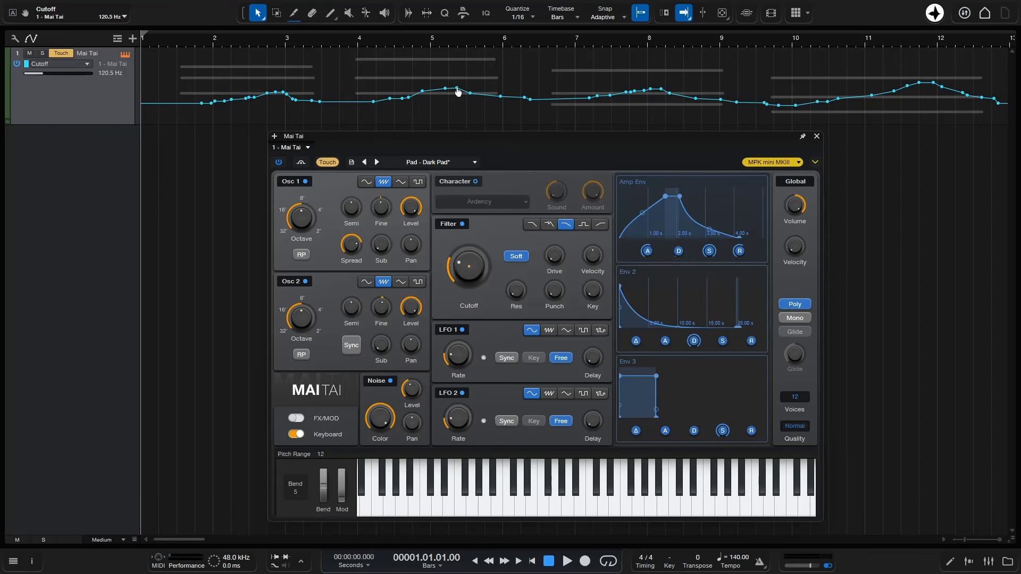
Step: Turn off snapping in the arrangement and nudge the recorded Cutoff automation point near bar 5.4
drag(456, 91, 457, 89)
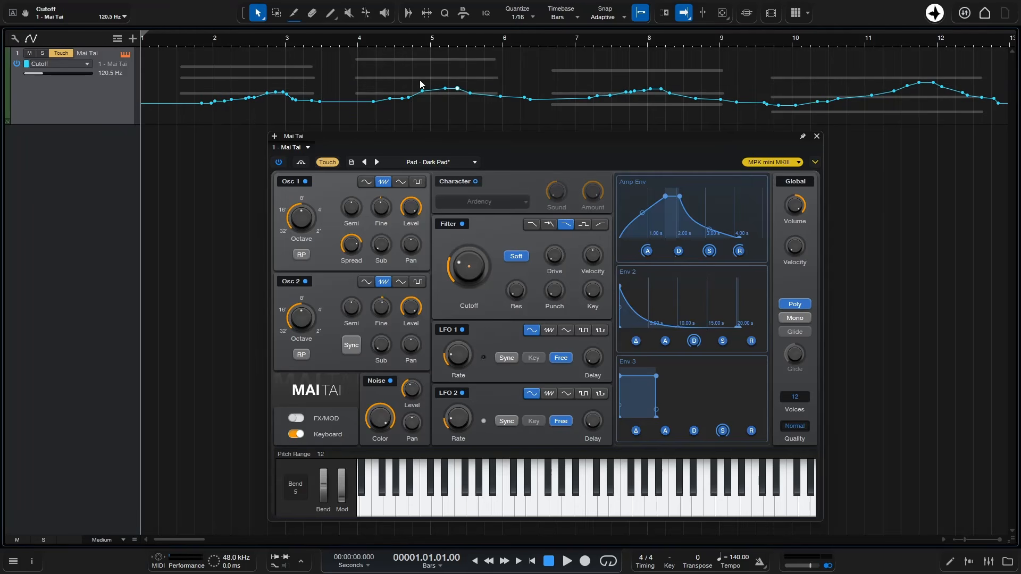
click(639, 14)
click(458, 90)
click(472, 84)
click(459, 89)
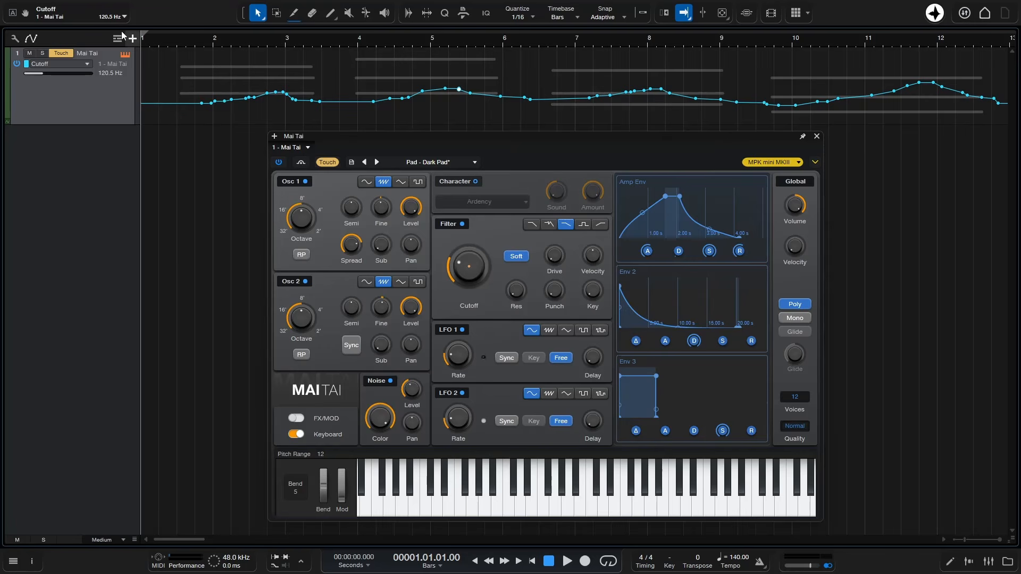
Step: Leave the automation view and instrument window, examine the Mai Tai part in an enlarged note editor, and close the editor
key(a)
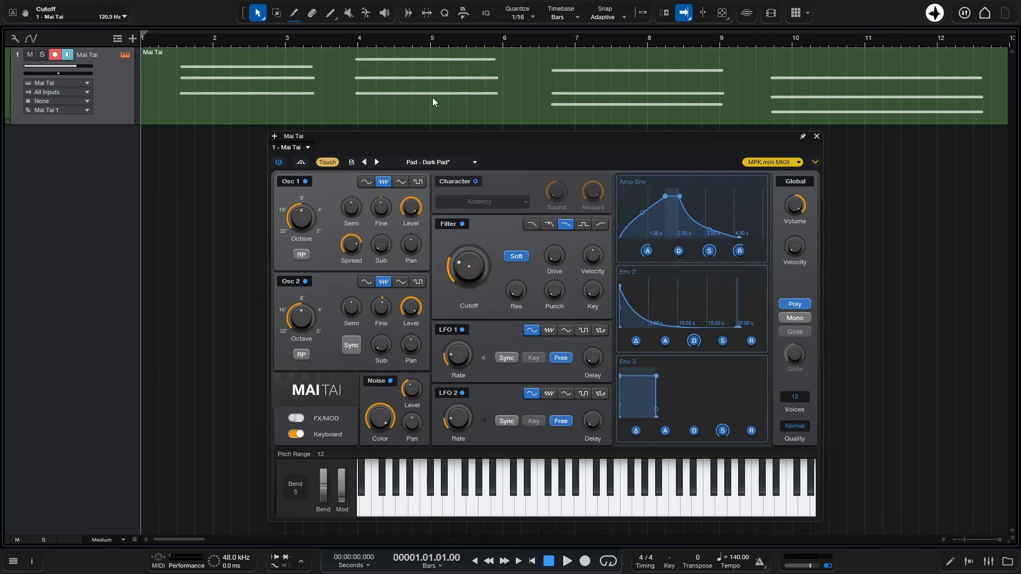
click(816, 137)
double_click(575, 107)
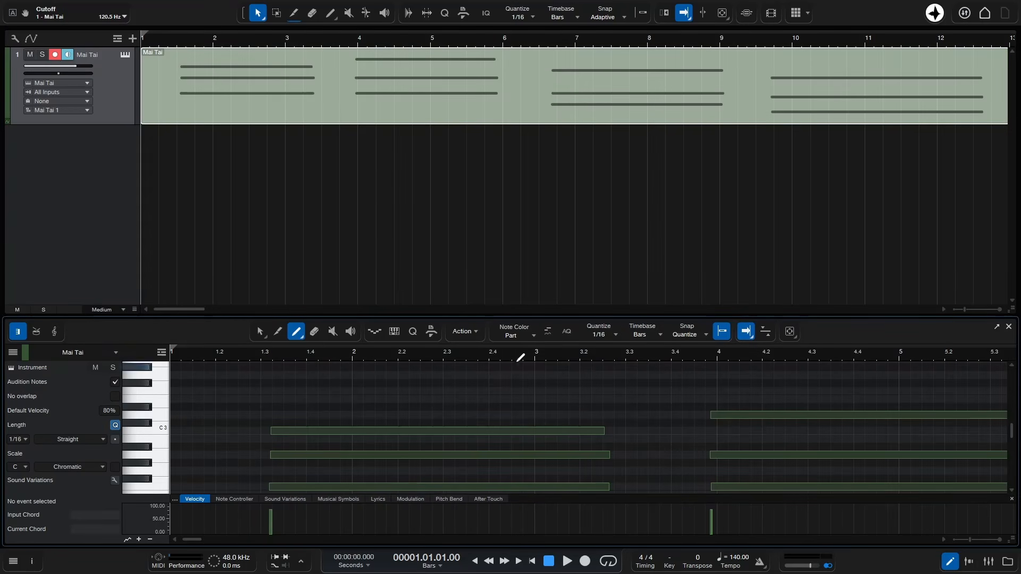
drag(551, 318, 552, 232)
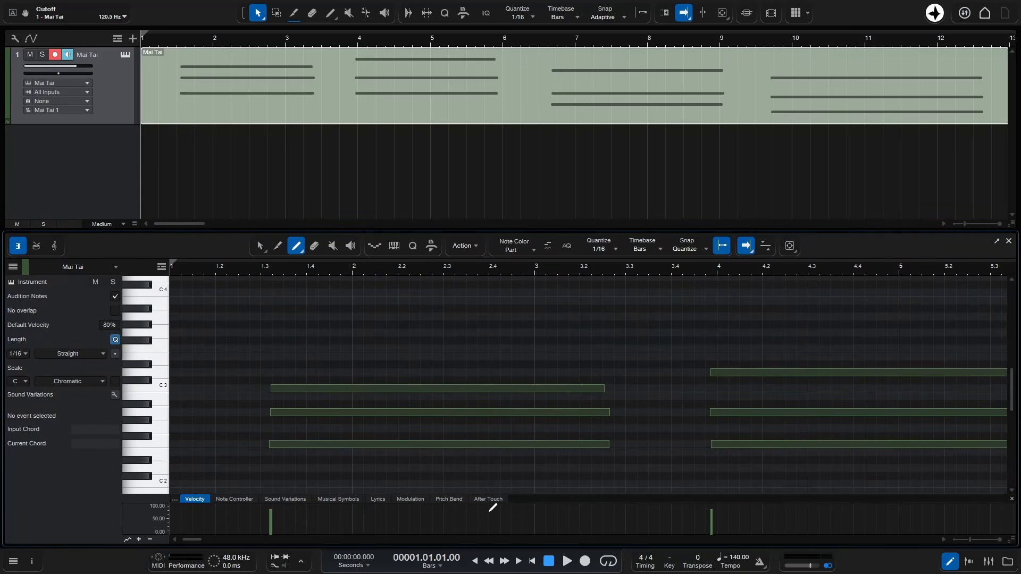
click(949, 561)
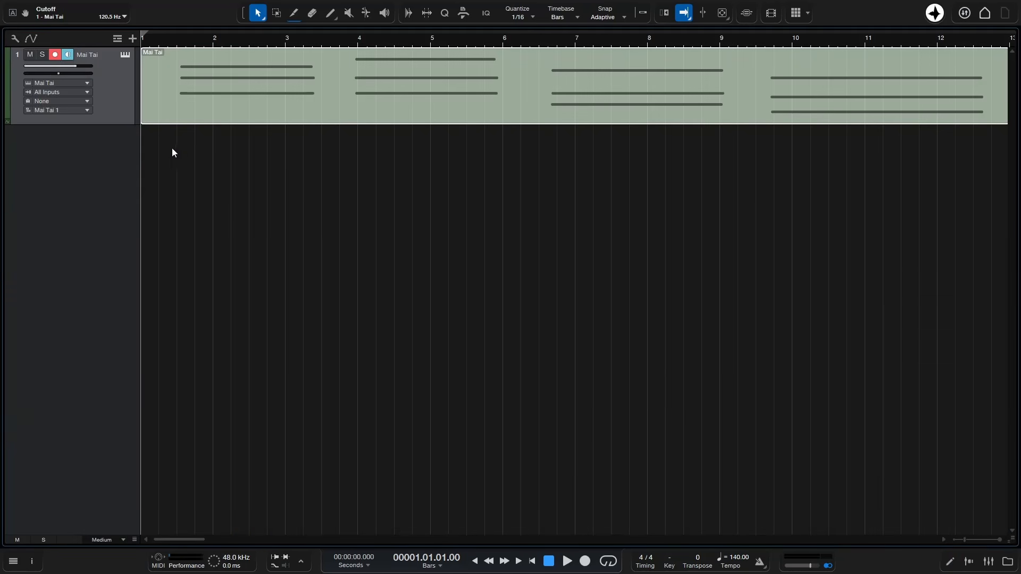
Step: Expand the automation envelopes beneath the Mai Tai track and remove the Cutoff envelope
click(126, 106)
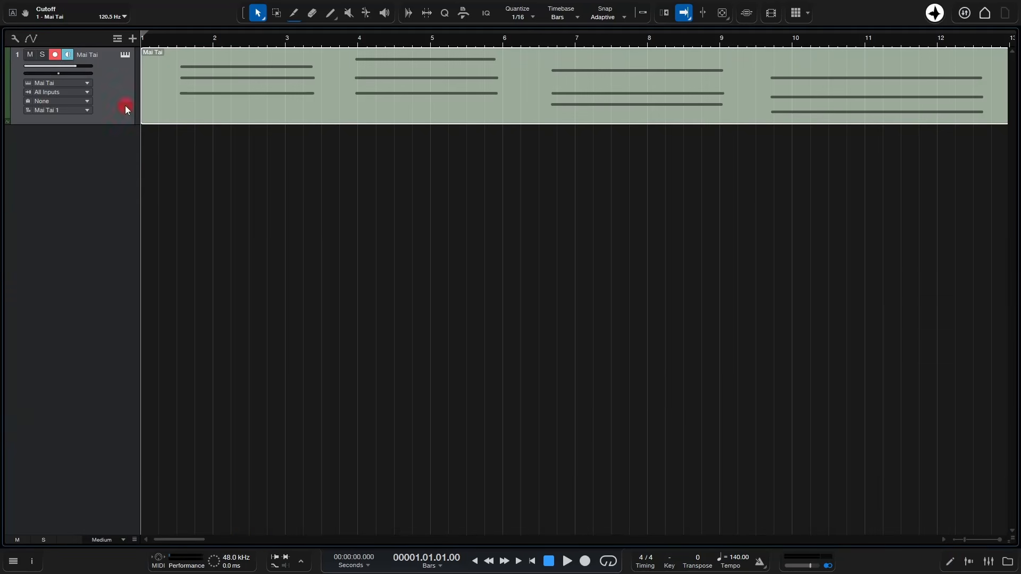
click(7, 121)
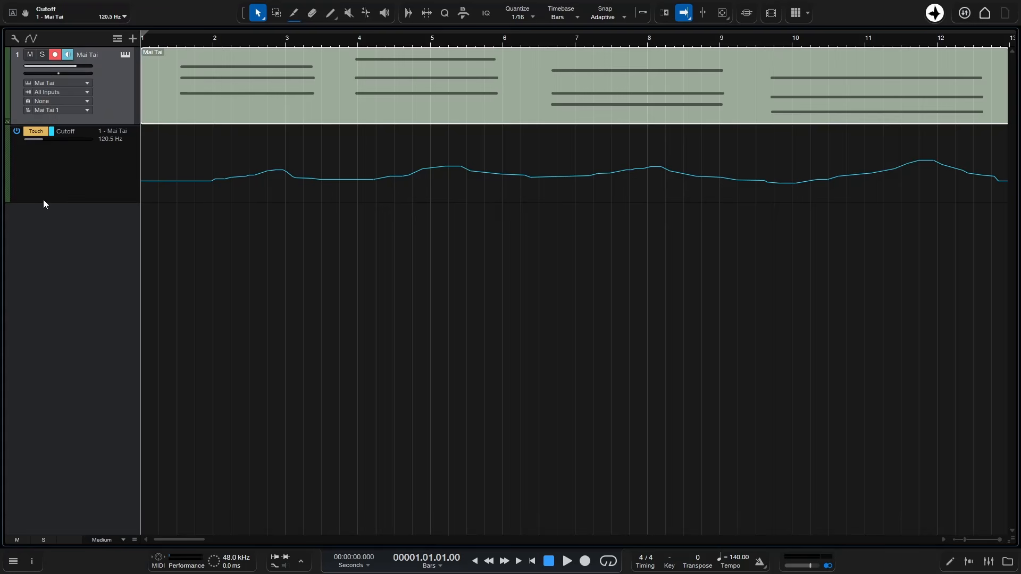
right_click(79, 167)
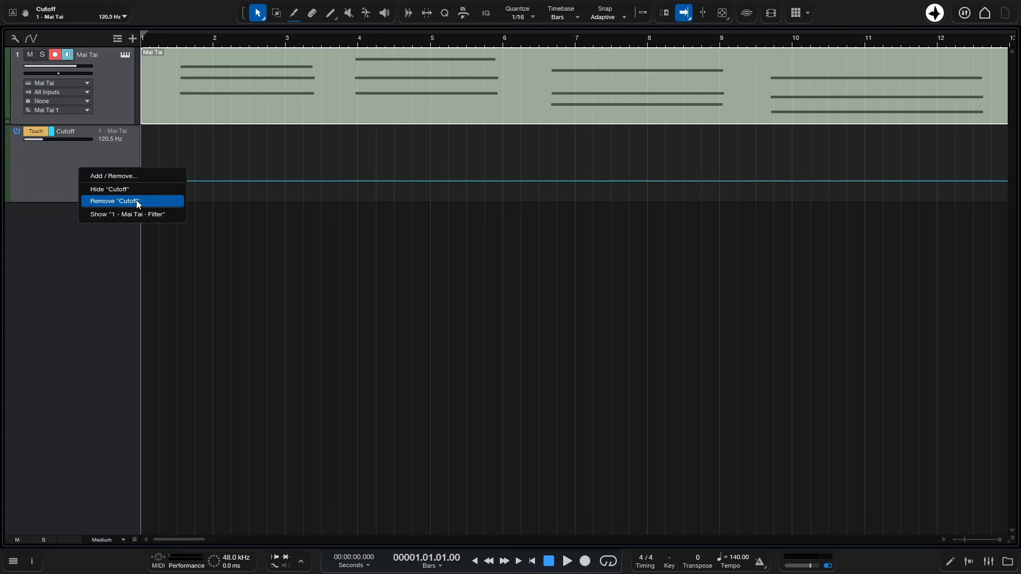
click(137, 202)
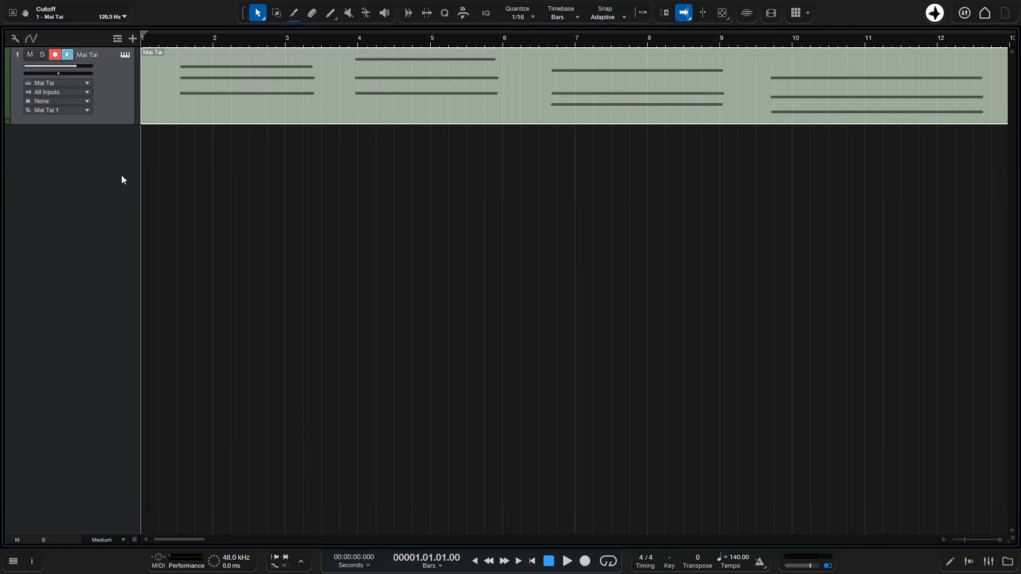
Step: Reopen the Mai Tai instrument and show an automation envelope for its filter Cutoff parameter on the track
click(124, 54)
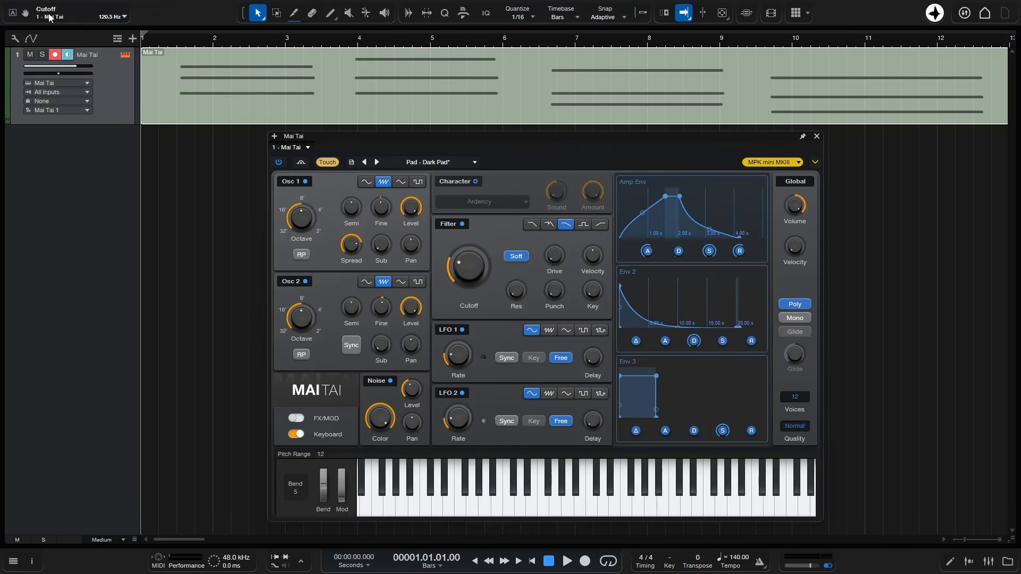
click(516, 291)
click(465, 273)
click(12, 15)
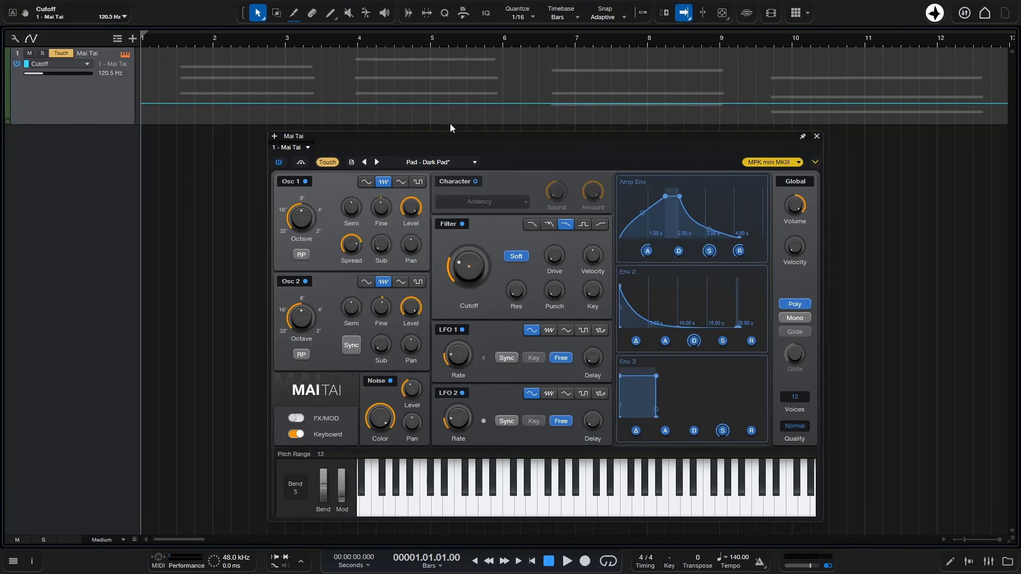
Step: Build two three-point peaks on the Cutoff envelope over the first two chords, rising to high points near bars 2.8 and 5.4
click(230, 104)
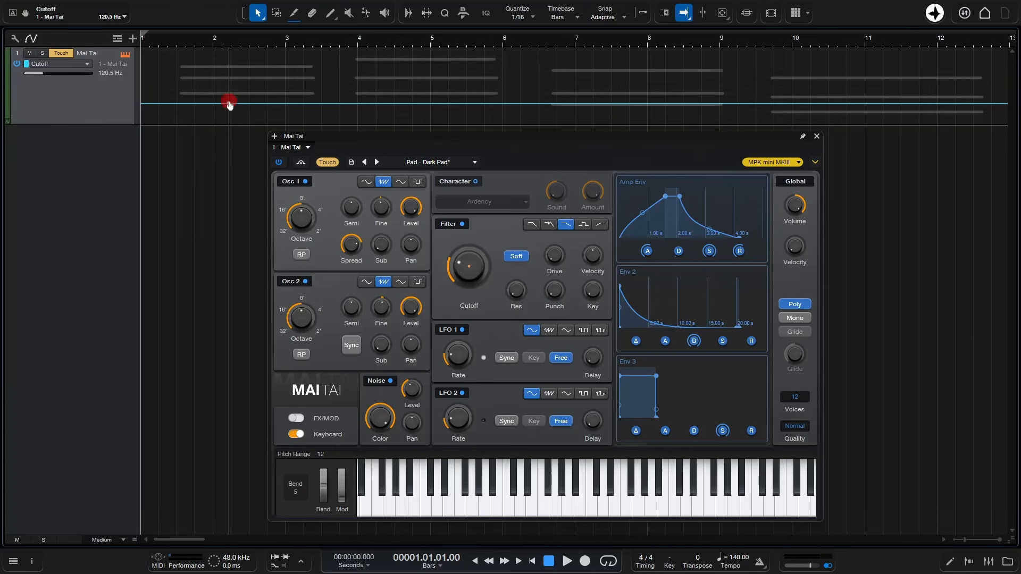
click(271, 103)
click(305, 104)
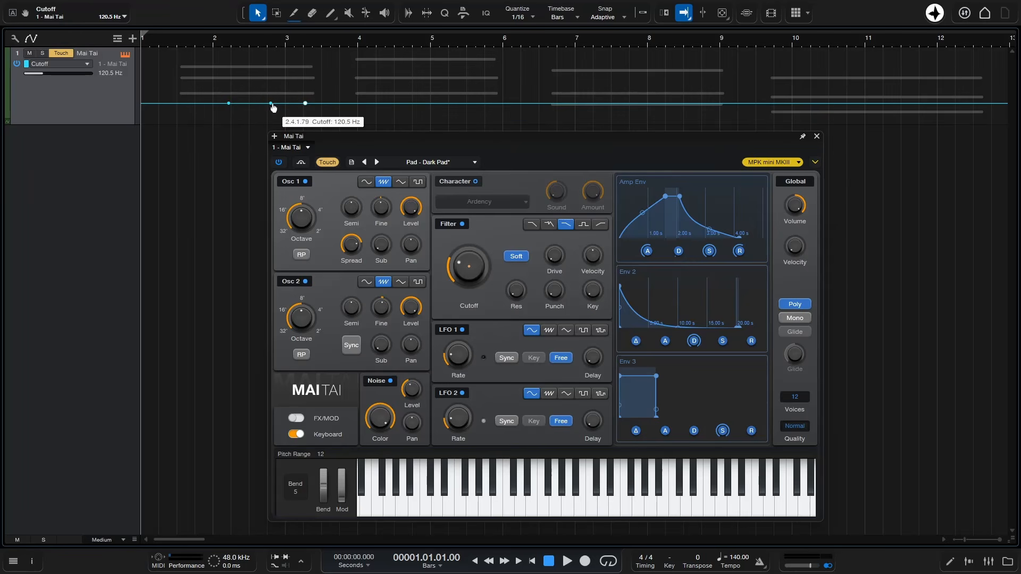
drag(271, 103, 273, 73)
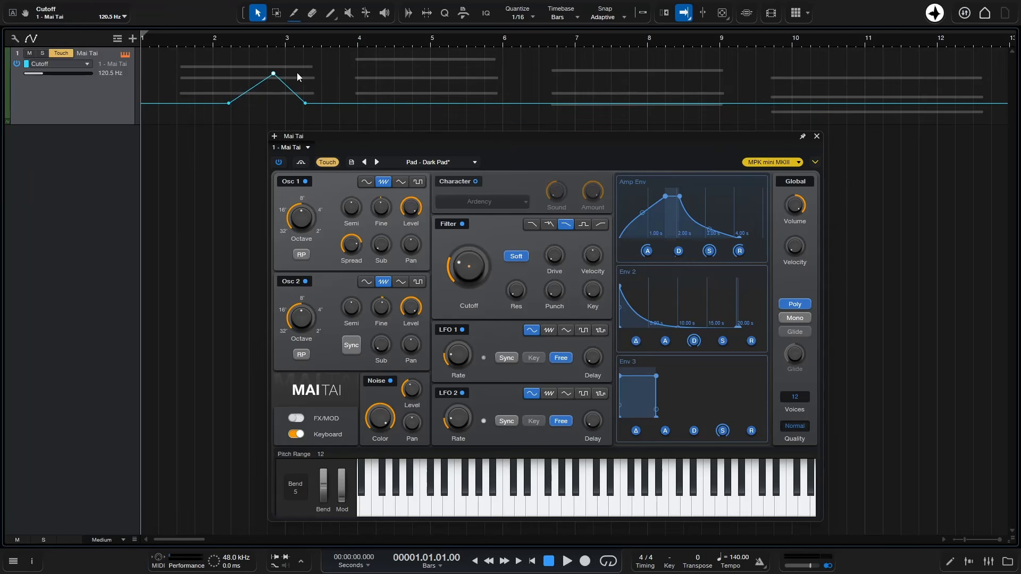
click(416, 103)
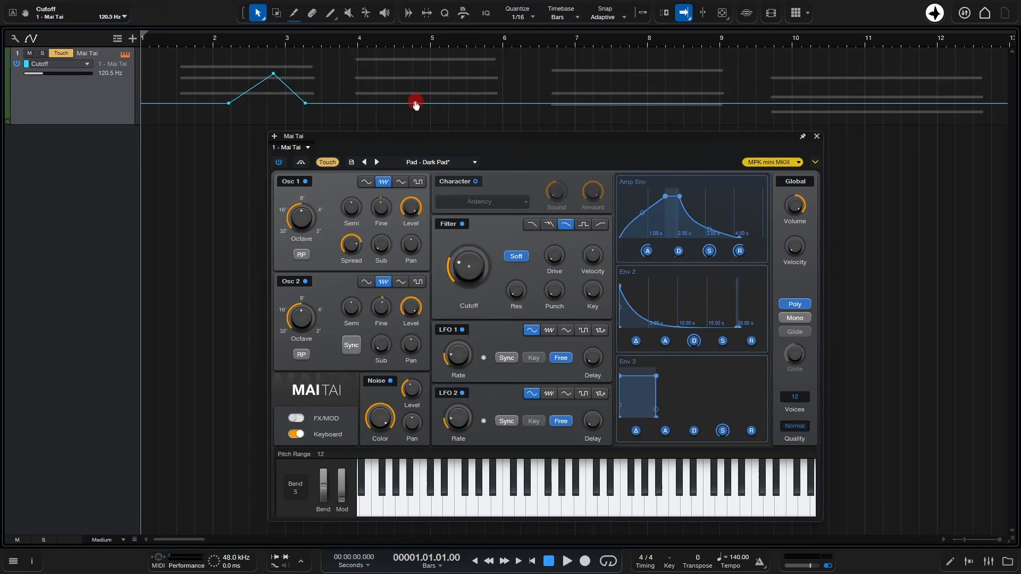
click(459, 103)
click(488, 103)
drag(459, 103, 464, 73)
Step: Build two lower Cutoff peaks over the third and fourth chords, near bars 8.4 and 11.7, making the last one the lowest
click(598, 104)
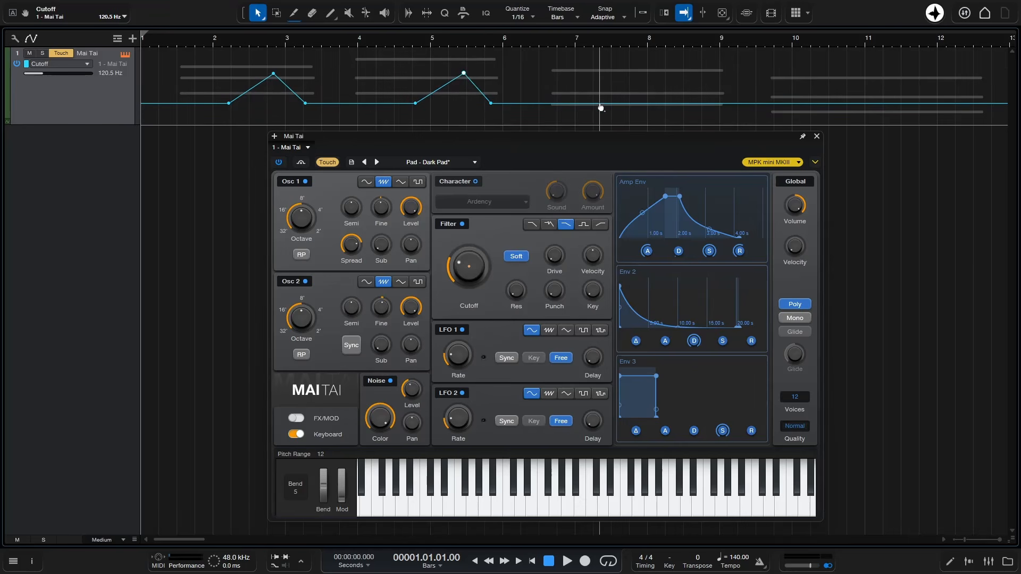
click(677, 103)
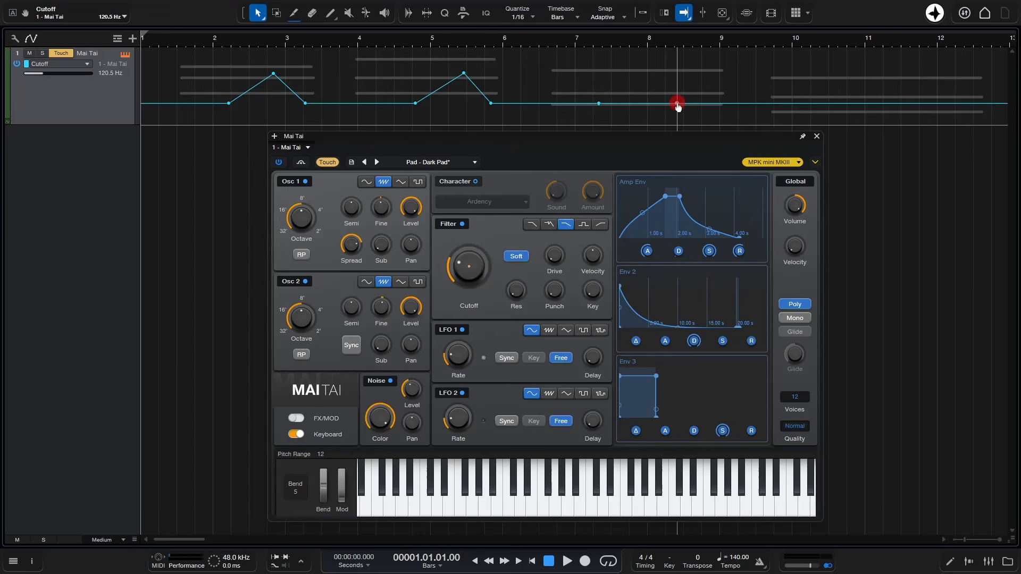
click(709, 102)
drag(677, 103, 677, 79)
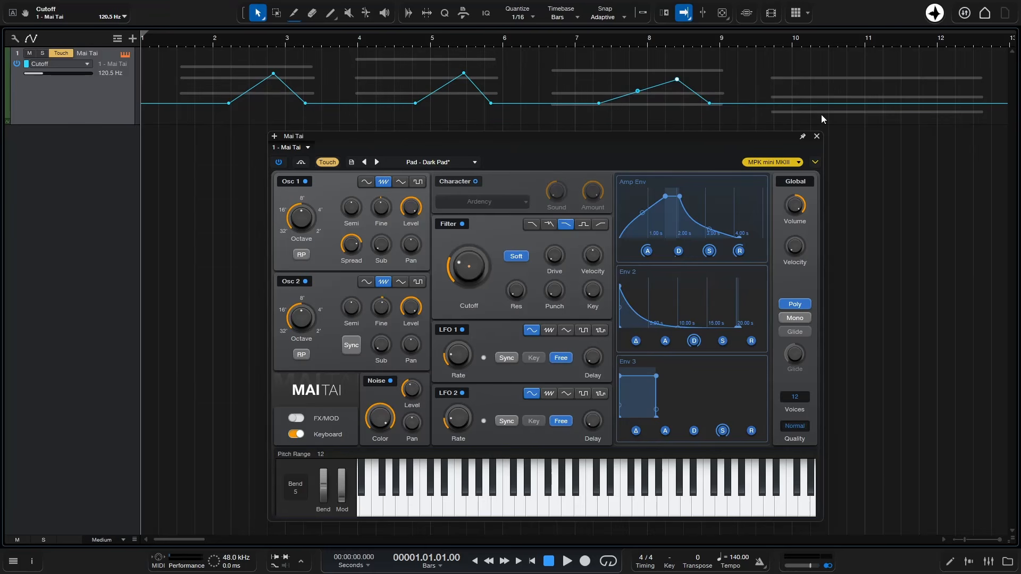
click(819, 104)
click(922, 103)
drag(922, 103, 919, 88)
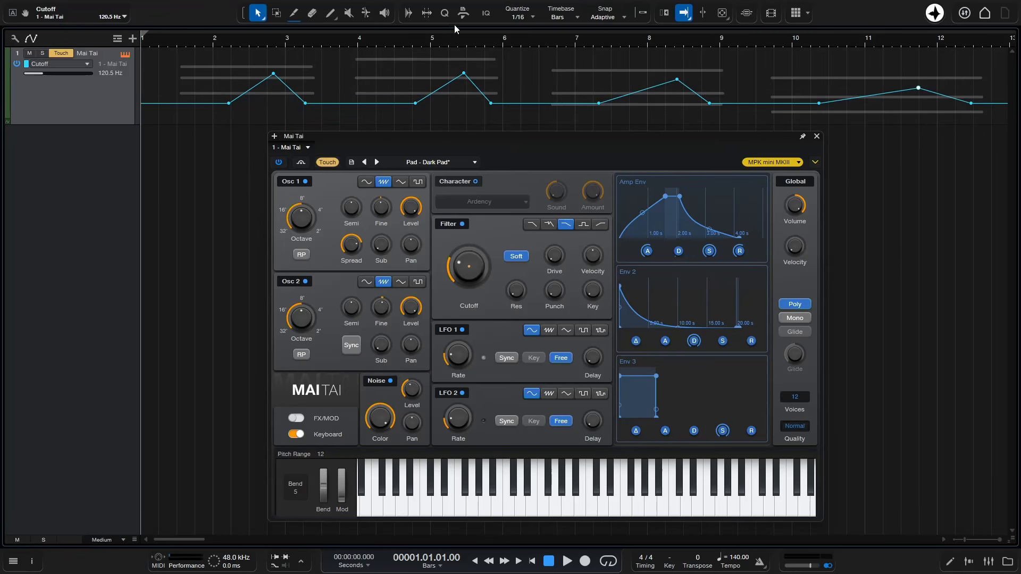
click(293, 13)
click(330, 13)
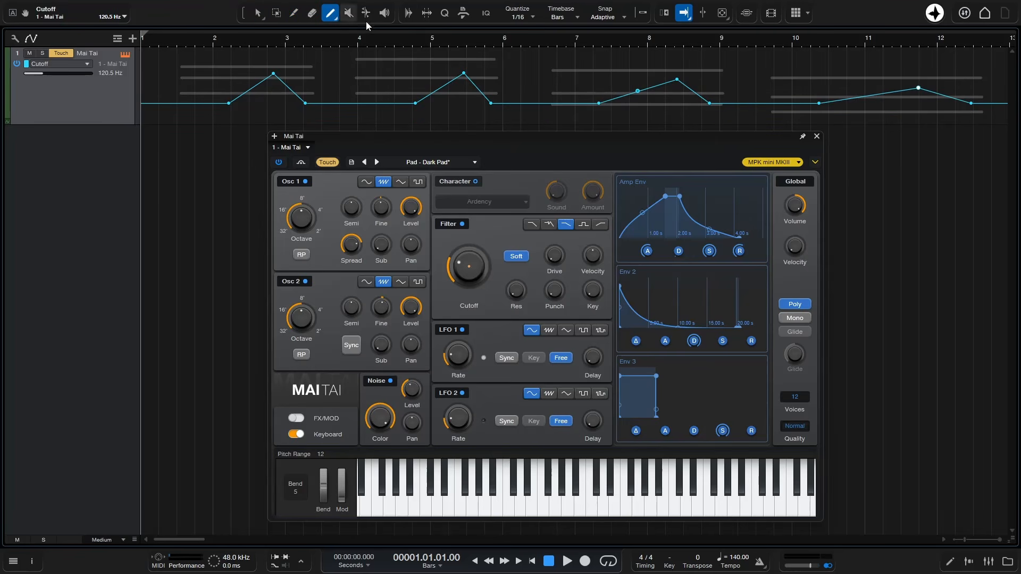
click(256, 14)
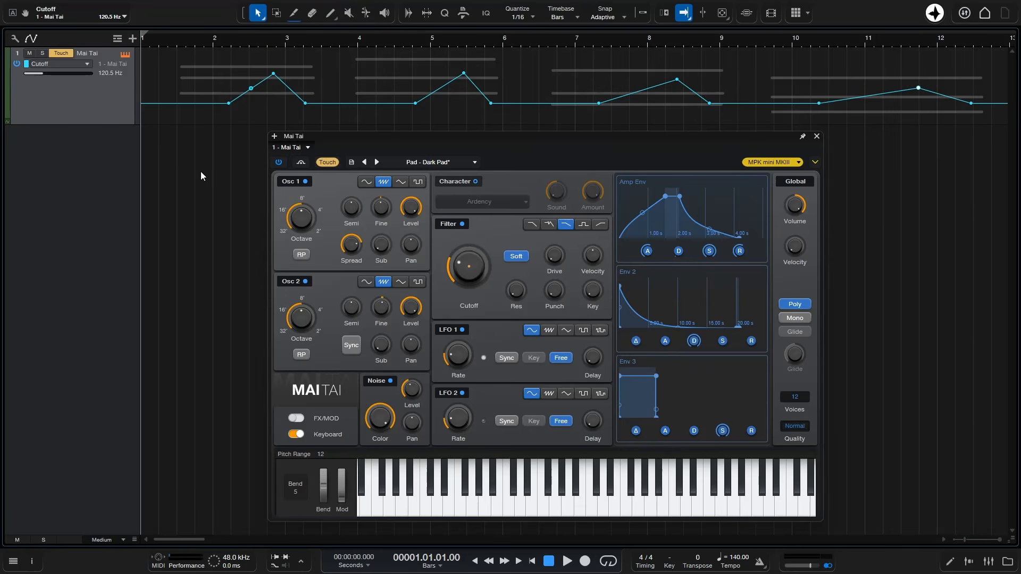
Step: Play the part through all four chords to audition the drawn Cutoff automation, and stop playback
key(space)
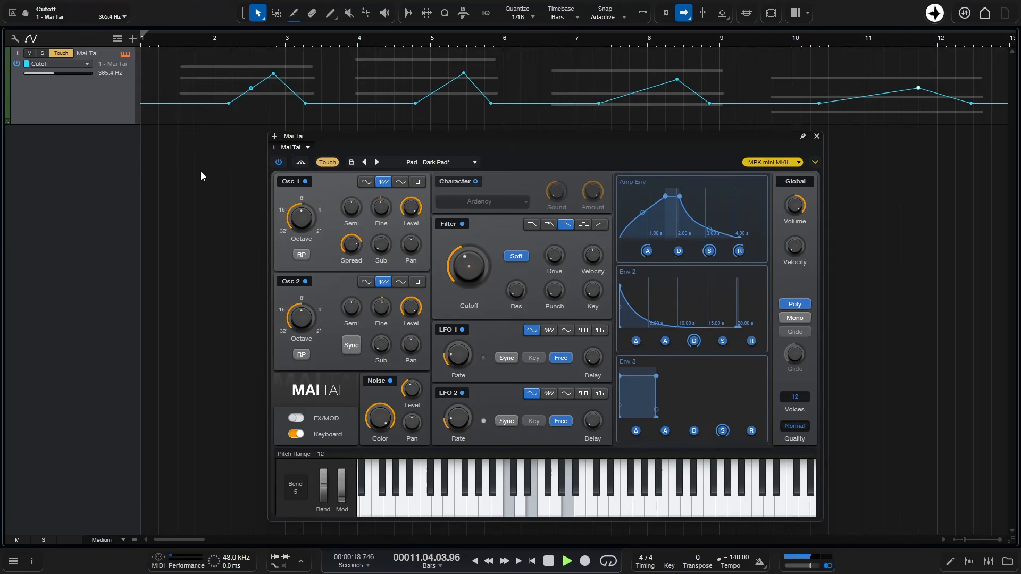
key(space)
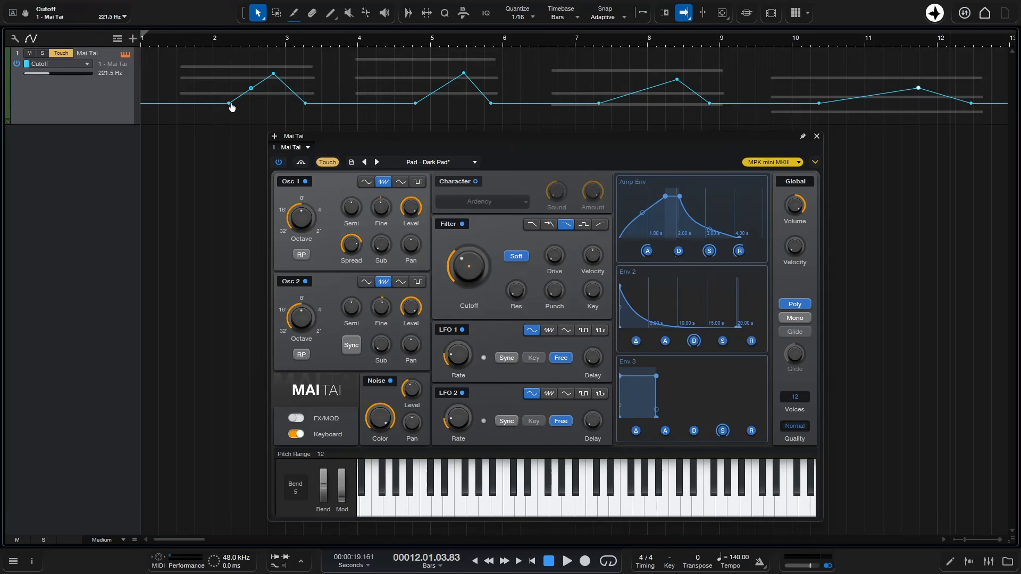
click(289, 88)
double_click(289, 88)
click(637, 91)
Step: Set the Mai Tai instrument's automation mode to Read and close its window
click(327, 162)
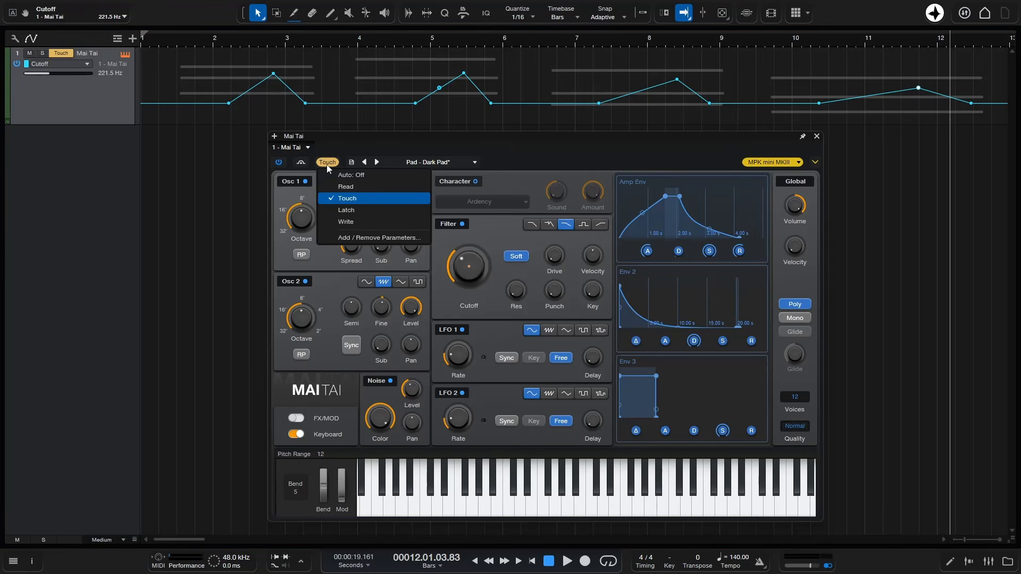
click(346, 188)
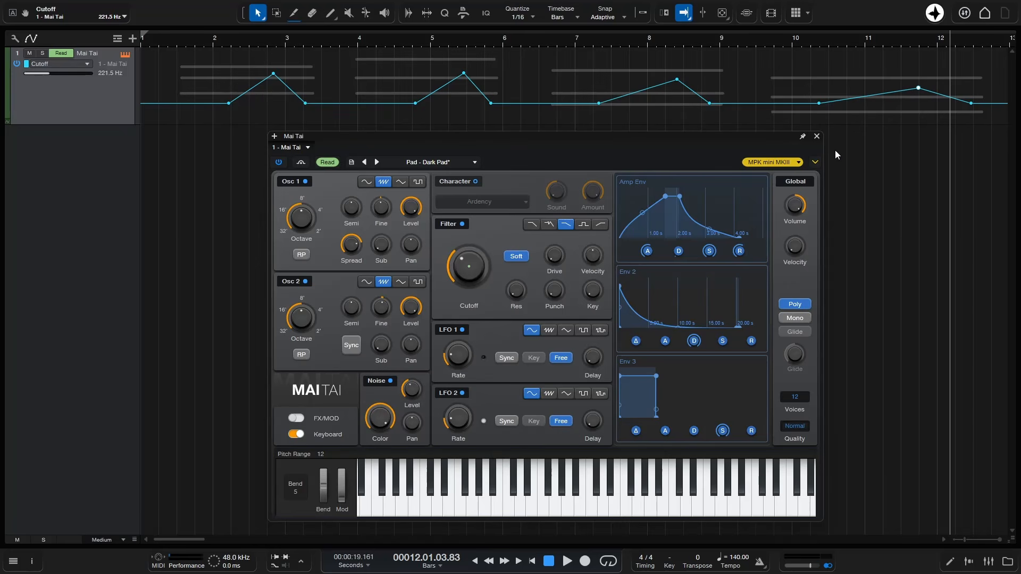
click(817, 137)
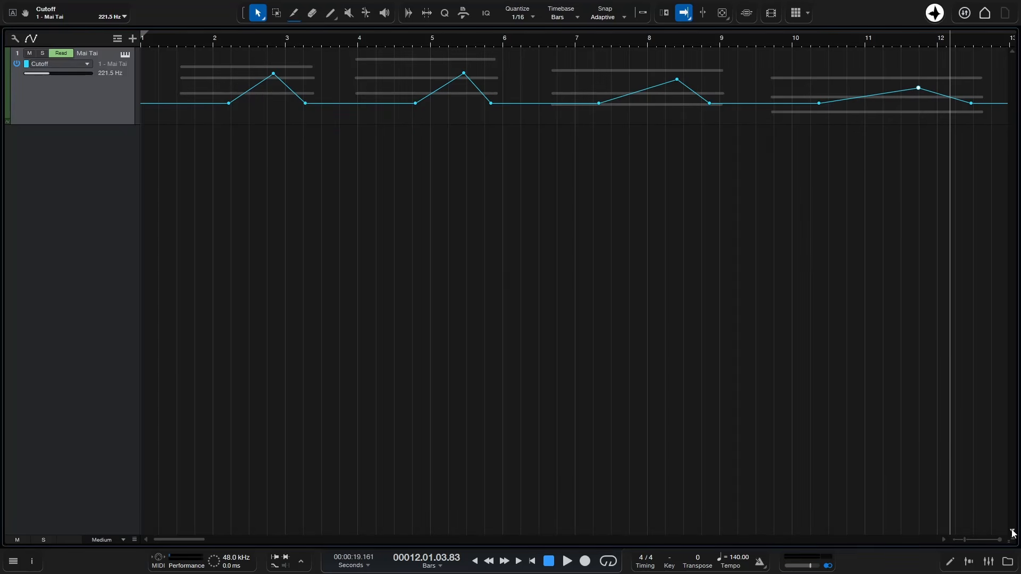
Step: Show the mixer at a larger height and set the Mai Tai channel's automation mode to Touch
click(988, 562)
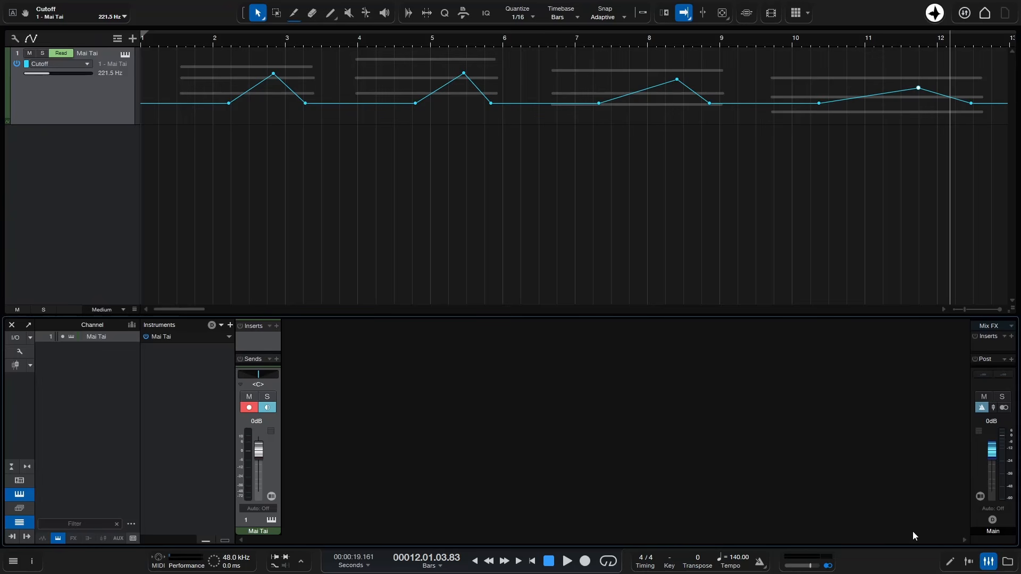
drag(592, 320, 579, 207)
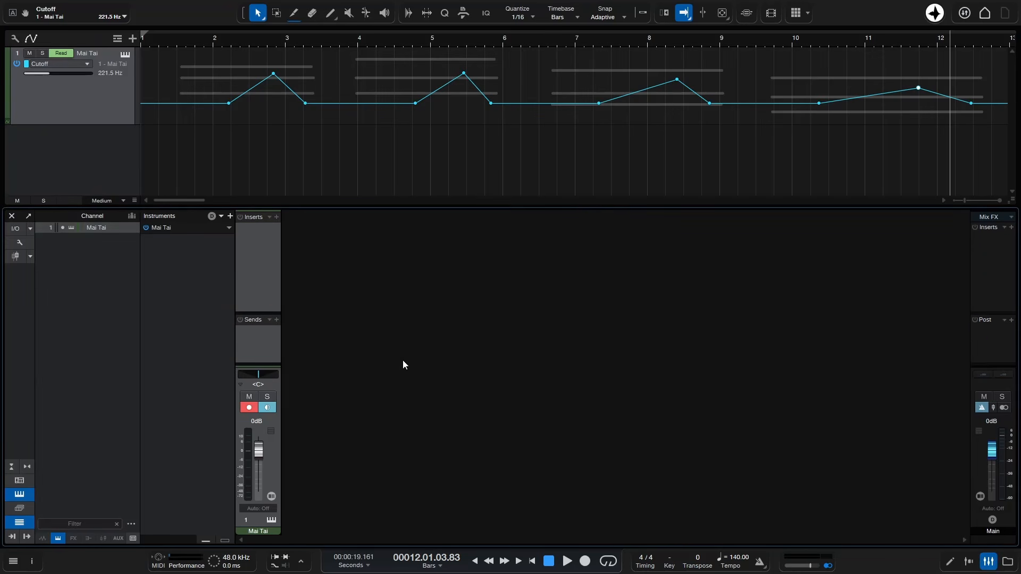
click(255, 511)
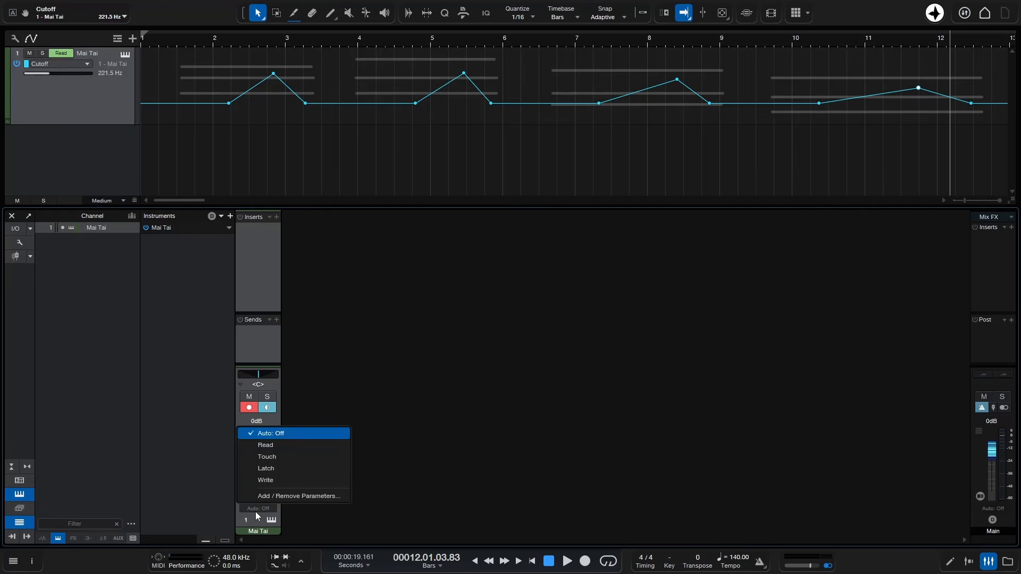
click(267, 457)
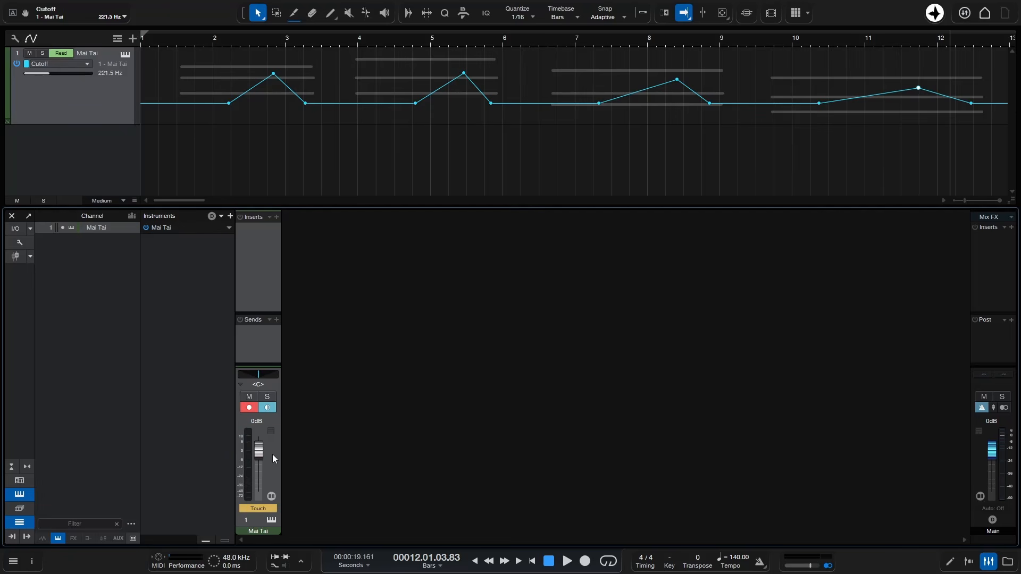
Step: Play from the song start and record Mai Tai Volume automation by riding the channel fader until past bar 12, and stop playback
key(Home)
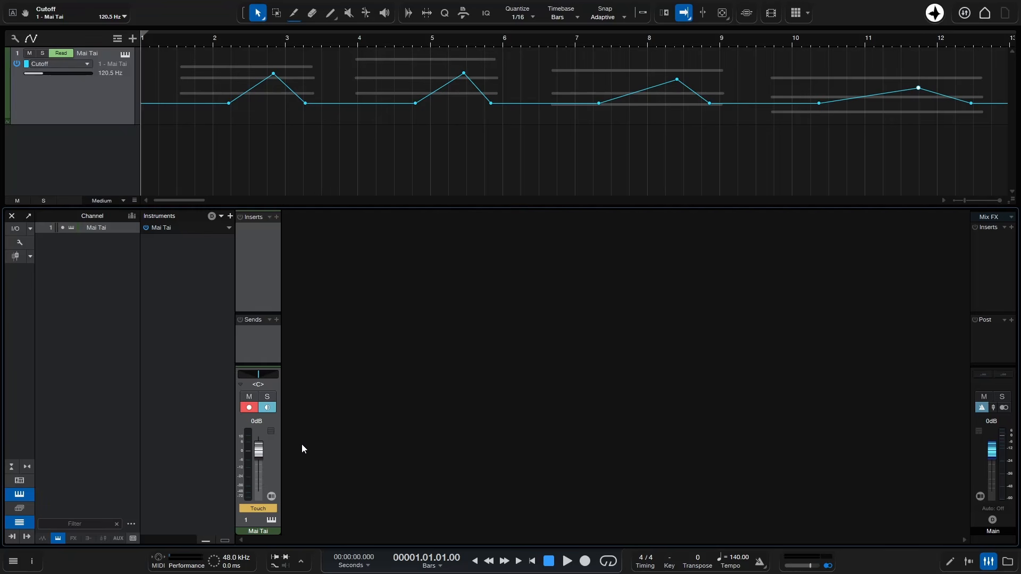
key(space)
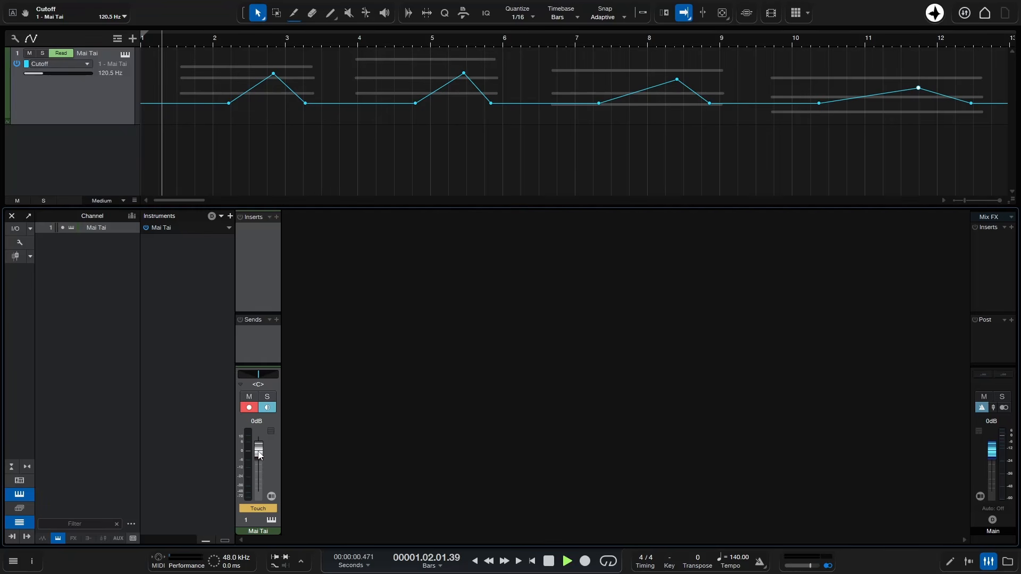
mouse_move(259, 453)
mouse_down()
mouse_move(259, 466)
mouse_move(268, 449)
mouse_move(270, 462)
mouse_up()
key(space)
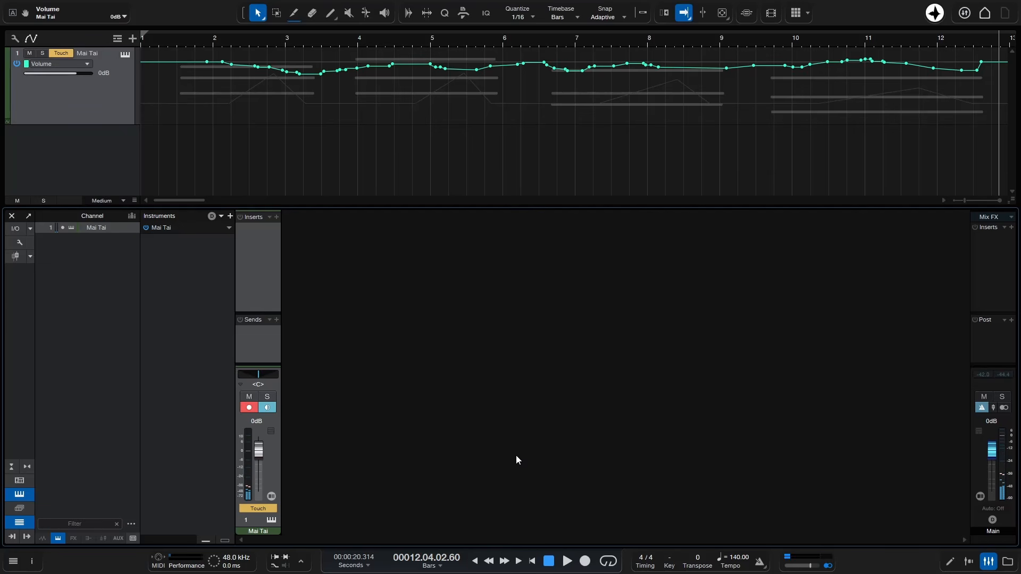
Step: Hide the mixer and view the Mai Tai track's expanded Cutoff and Volume automation lanes, collapsing them again
click(988, 562)
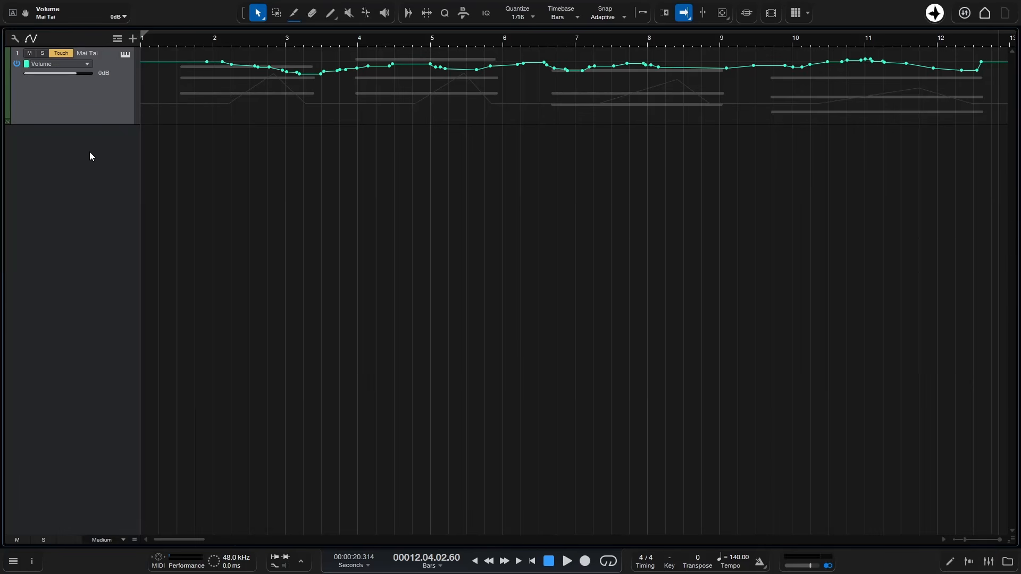
click(7, 122)
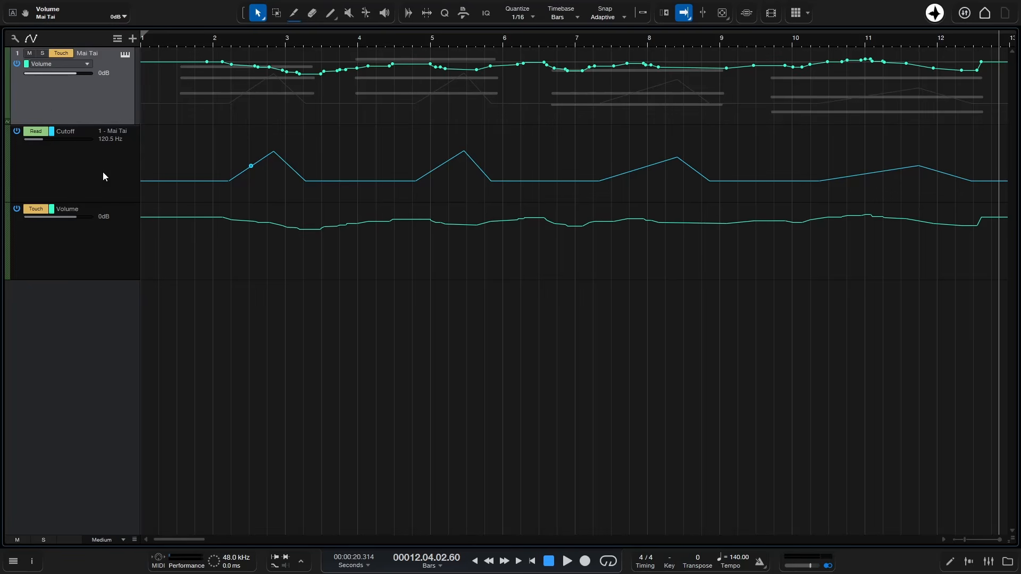
click(7, 126)
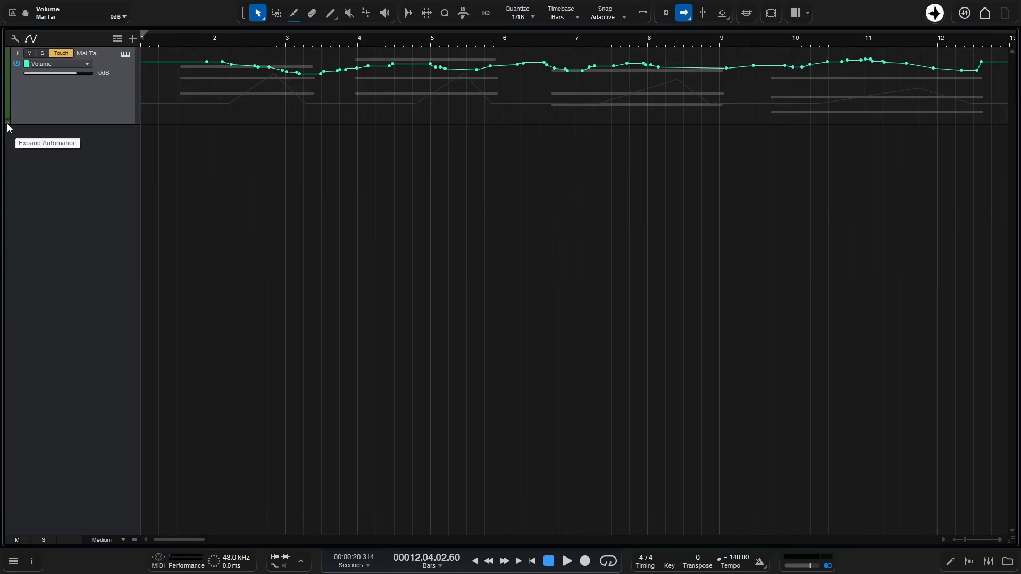
Step: Add one mono audio track named Vocal and expand its Volume and Pan L/R automation lanes
double_click(35, 138)
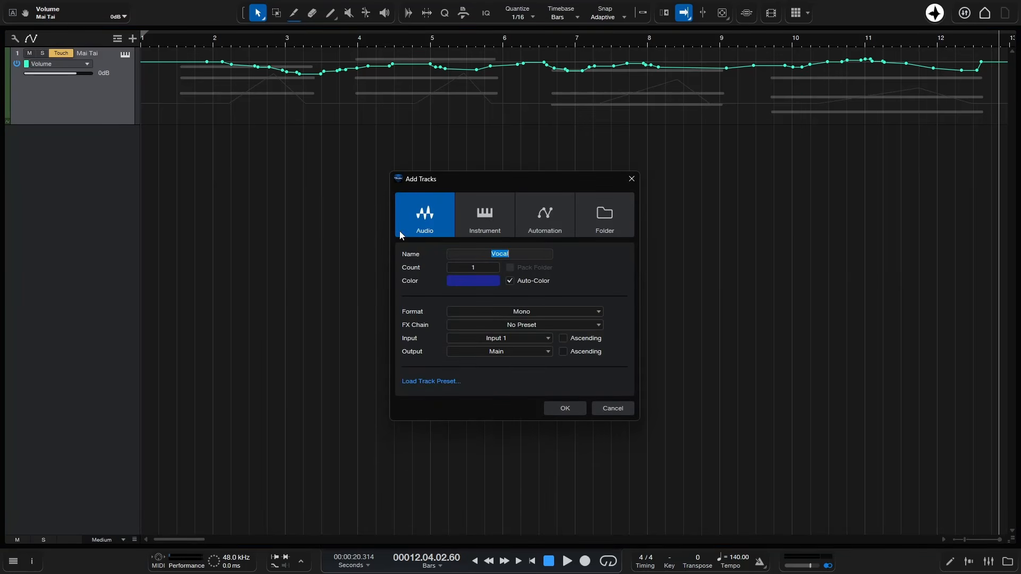
click(564, 412)
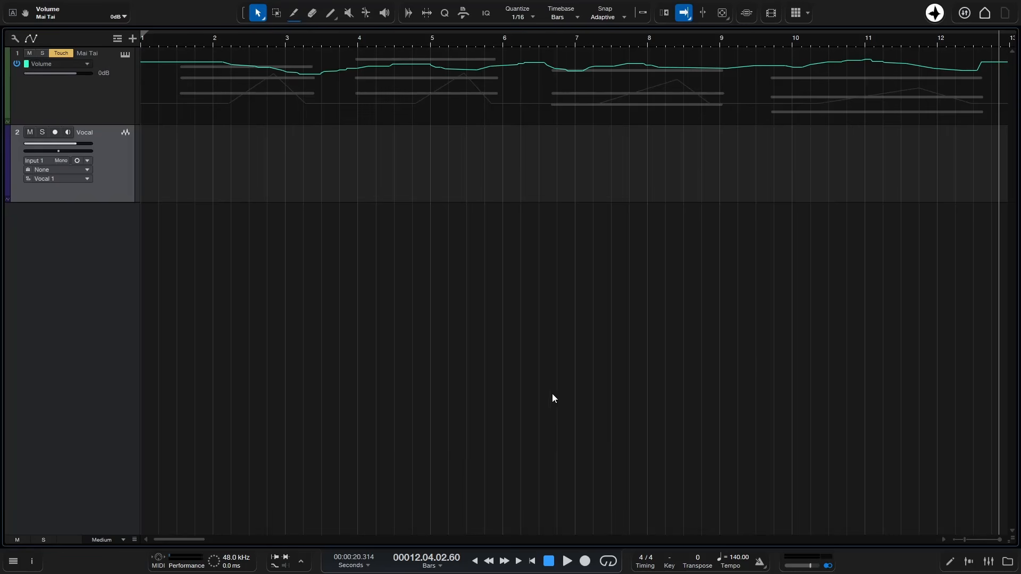
click(7, 201)
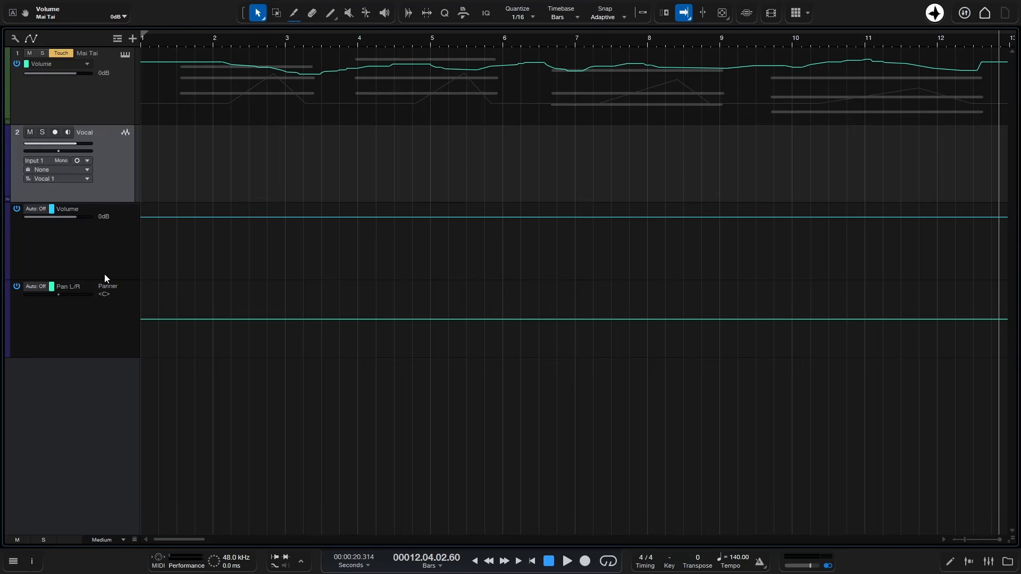
Step: Build a three-point dip on the Vocal Volume envelope with its low point near bar 3.2, and add another point near bar 5.9
click(203, 217)
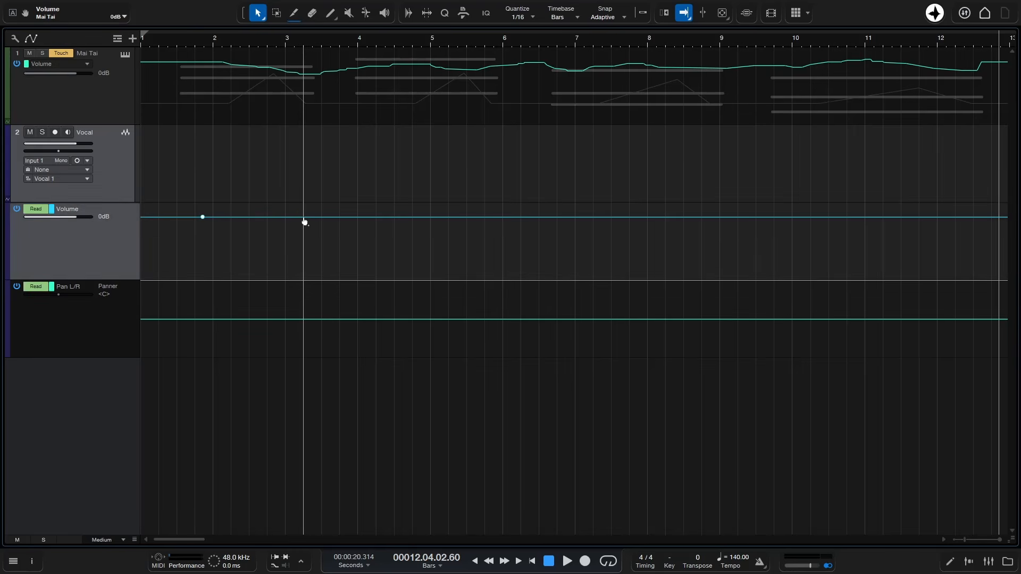
click(304, 218)
click(394, 218)
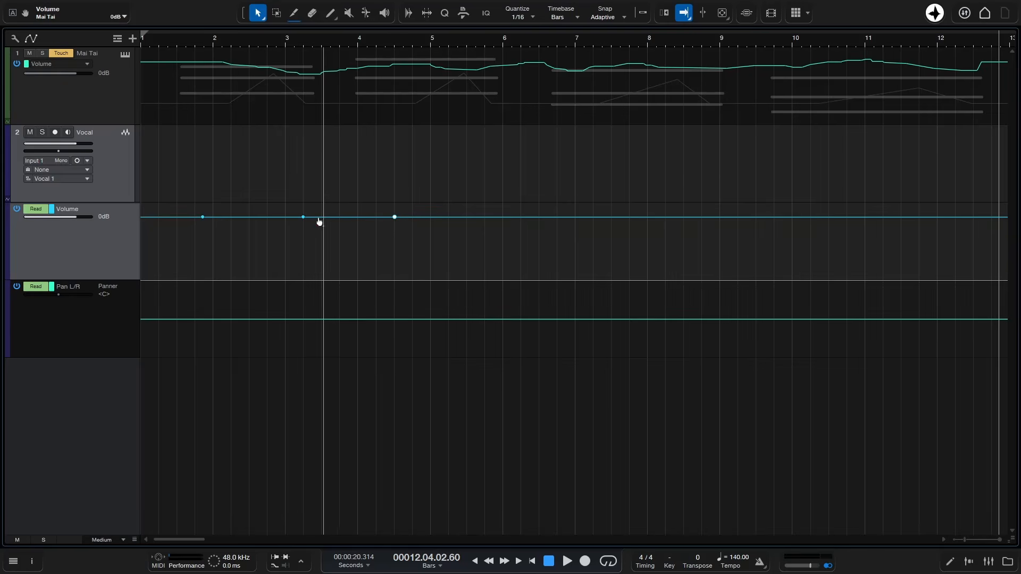
drag(303, 218, 303, 233)
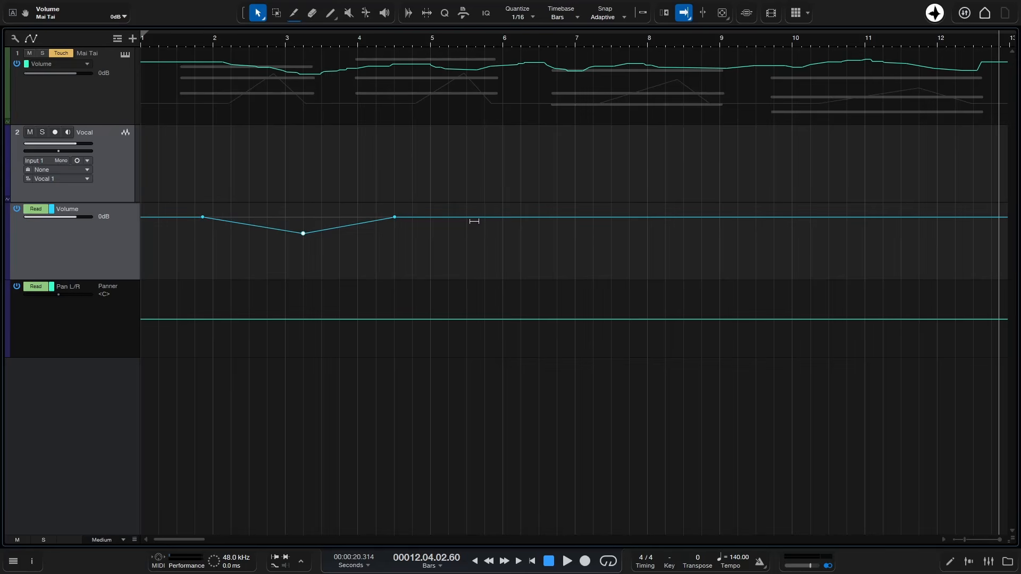
click(496, 217)
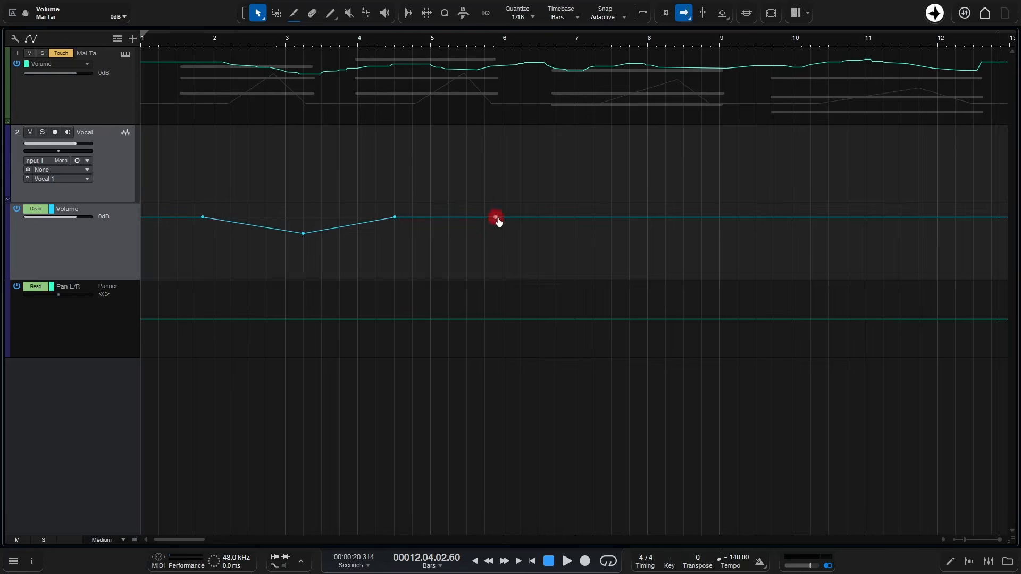
Step: Paint a wavy freehand curve on the Vocal Volume envelope, turn on snapping, and repaint it from about bar 1.5 to bar 10
click(330, 13)
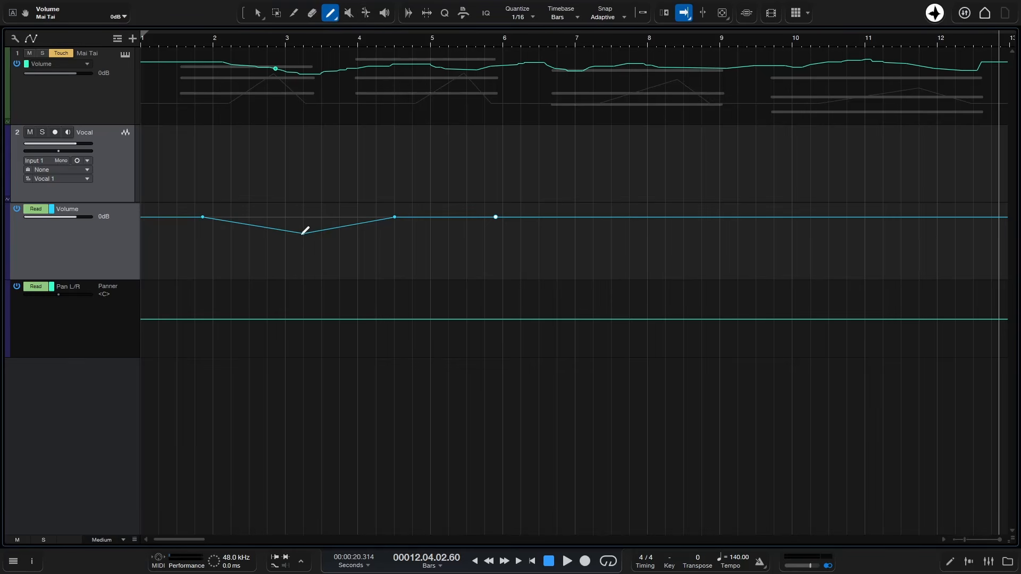
mouse_move(299, 233)
mouse_down()
mouse_move(415, 218)
mouse_move(505, 247)
mouse_move(673, 211)
mouse_move(771, 249)
mouse_up()
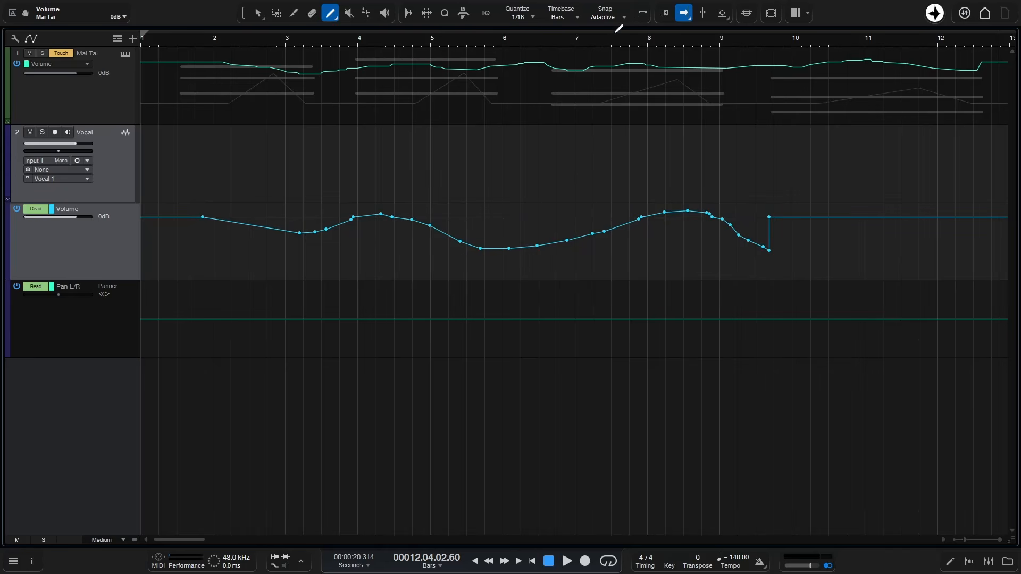
click(642, 14)
mouse_move(185, 233)
mouse_down()
mouse_move(235, 247)
mouse_move(389, 219)
mouse_move(553, 242)
mouse_move(683, 209)
mouse_move(796, 229)
mouse_up()
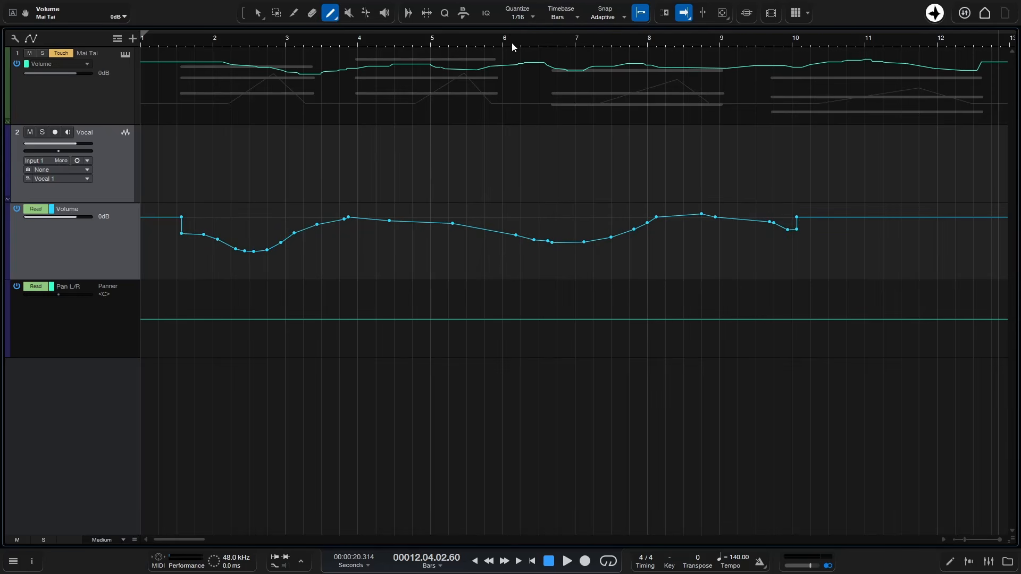
Step: Set Quantize to 1/4 and repaint the wavy Vocal Volume curve from about bar 1.5 to bar 11
click(526, 17)
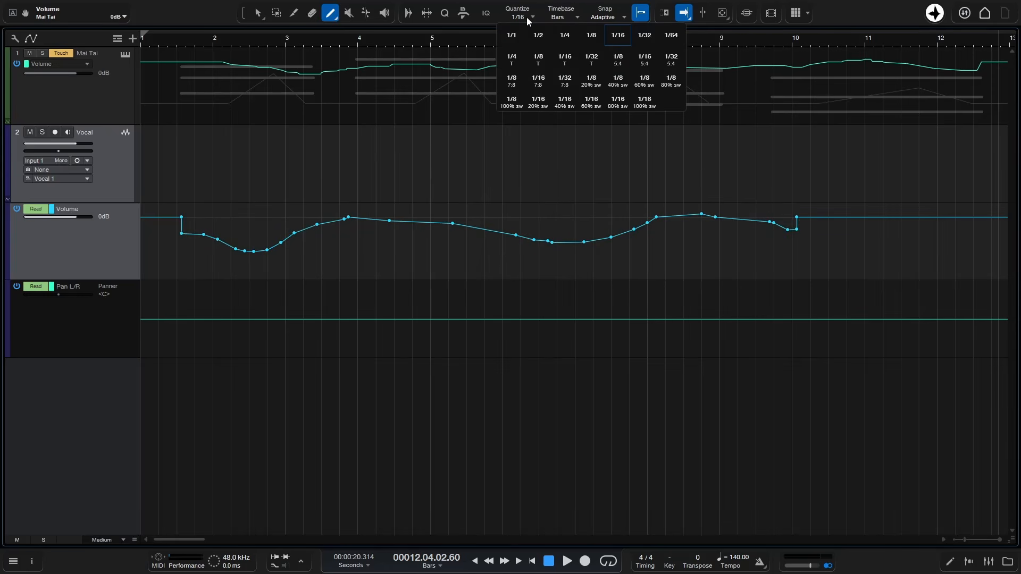
click(564, 37)
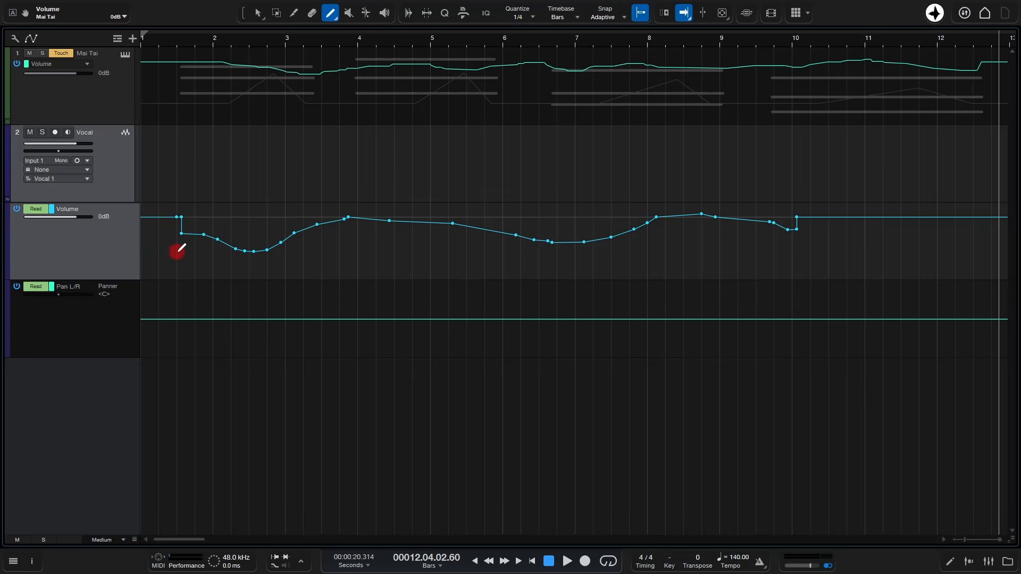
mouse_move(178, 251)
mouse_down()
mouse_move(312, 211)
mouse_move(424, 256)
mouse_move(599, 213)
mouse_move(754, 244)
mouse_move(800, 222)
mouse_move(865, 220)
mouse_up()
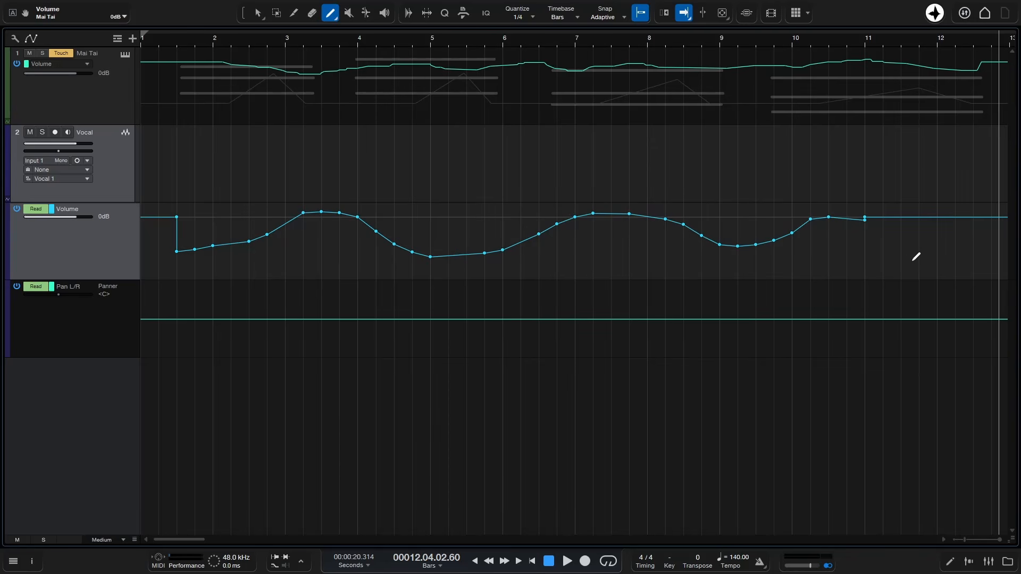
Step: Delete all points from the Vocal Volume envelope and collapse the Vocal track's automation lanes
click(258, 13)
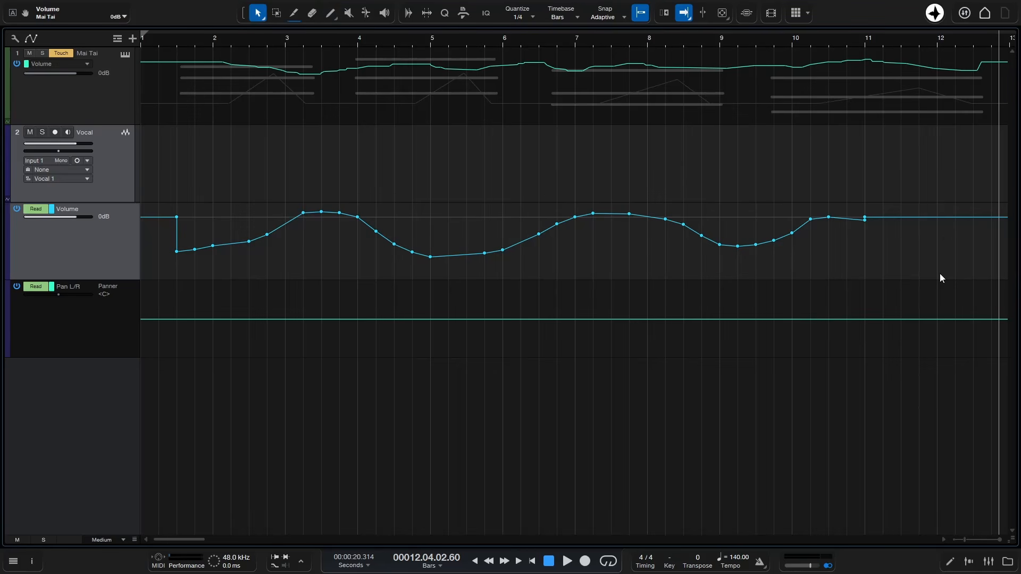
drag(941, 276, 133, 237)
key(Delete)
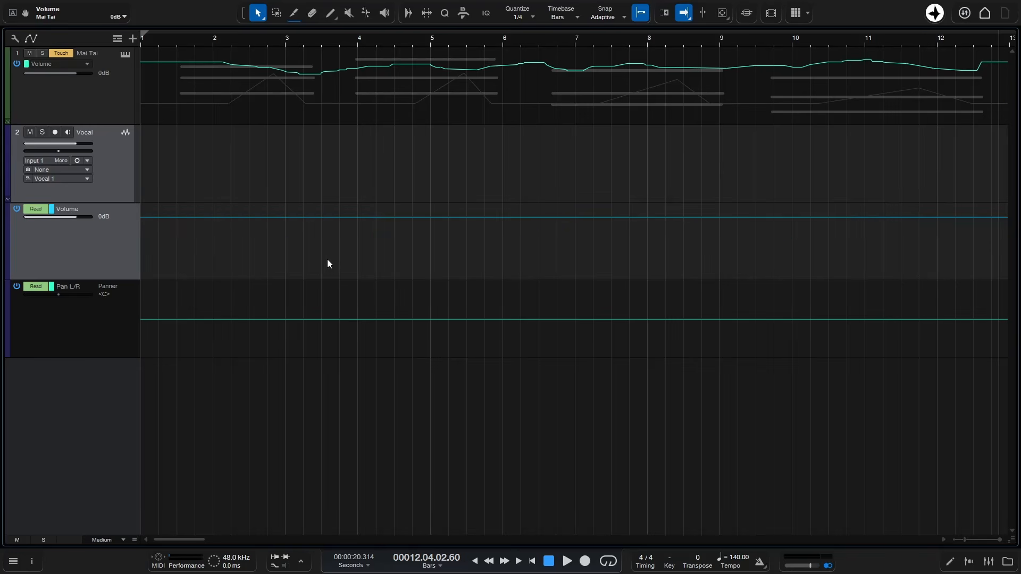
click(7, 199)
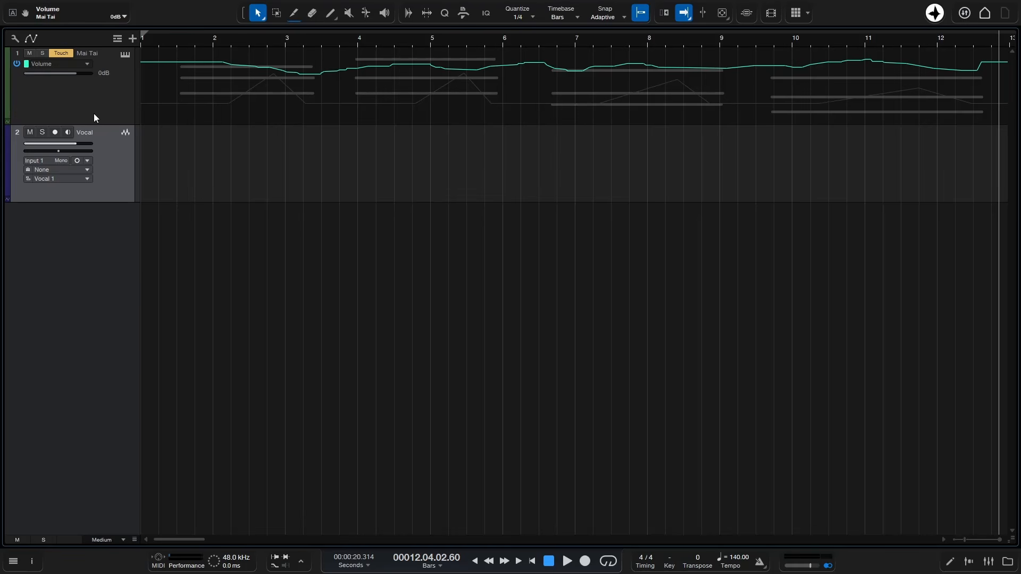
Step: Hide the Mai Tai track's automation, and toggle the automation view of all tracks on and off, leaving it hidden
right_click(85, 102)
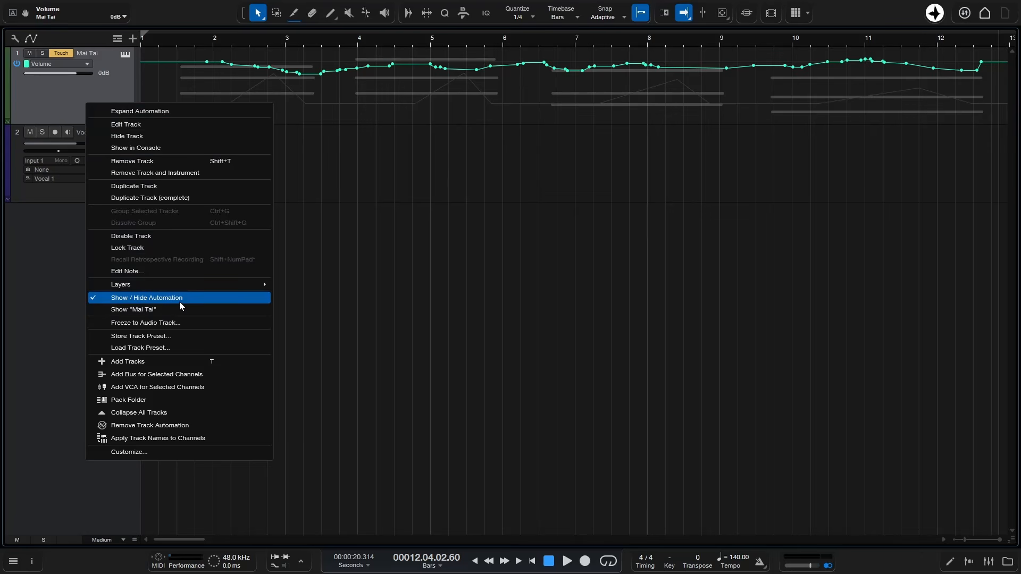
click(137, 301)
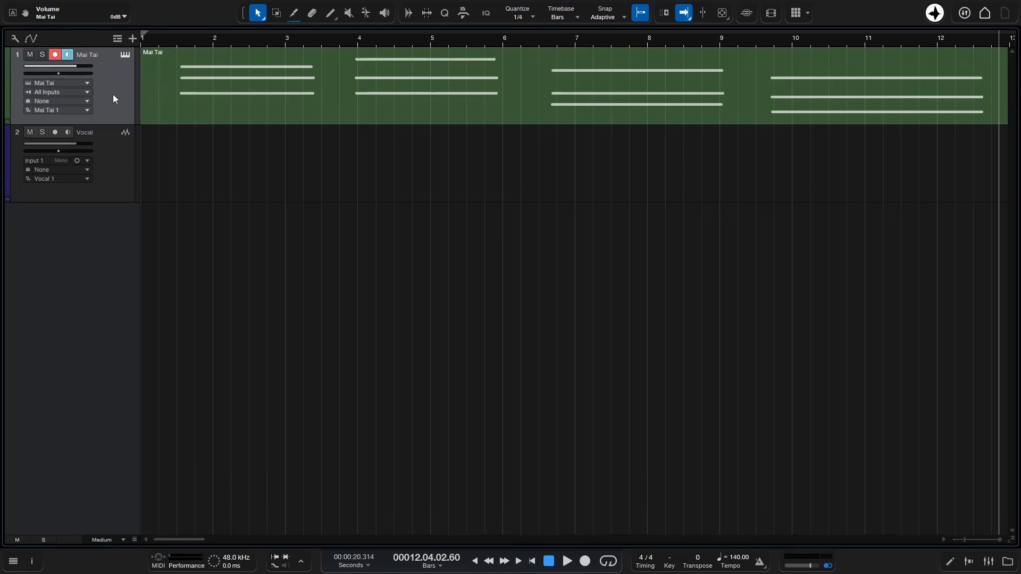
key(a)
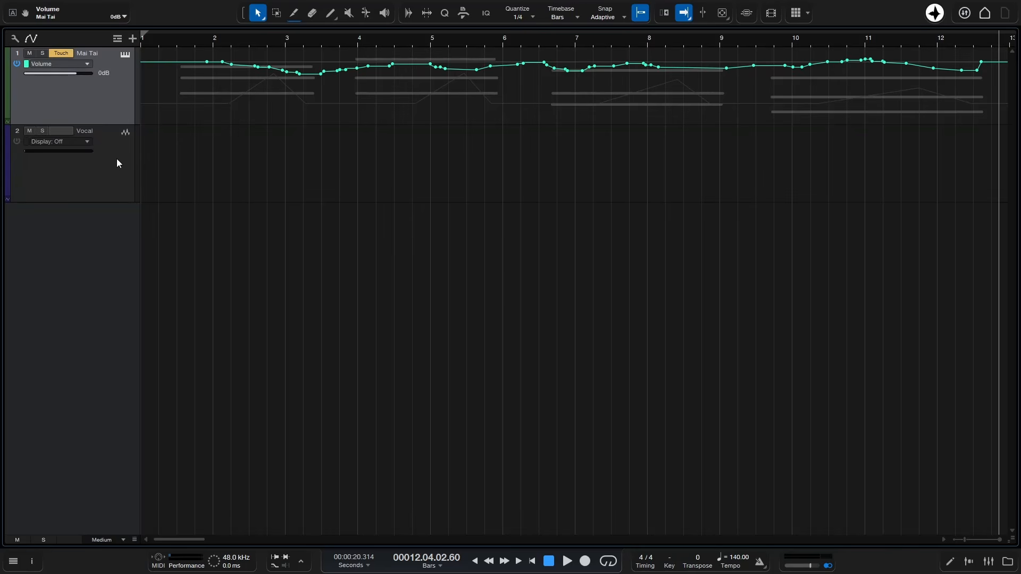
key(a)
key(a)
key(a)
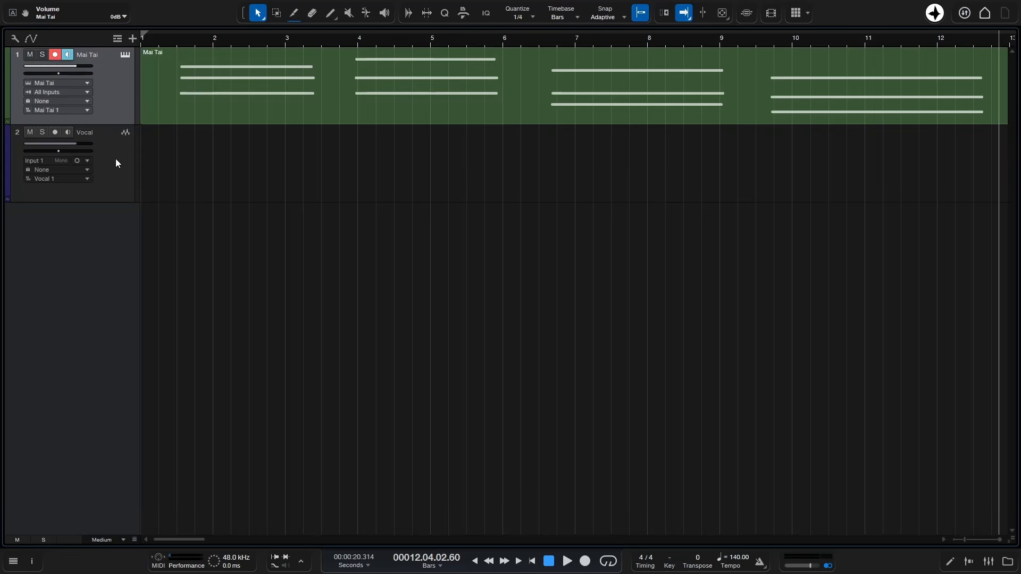